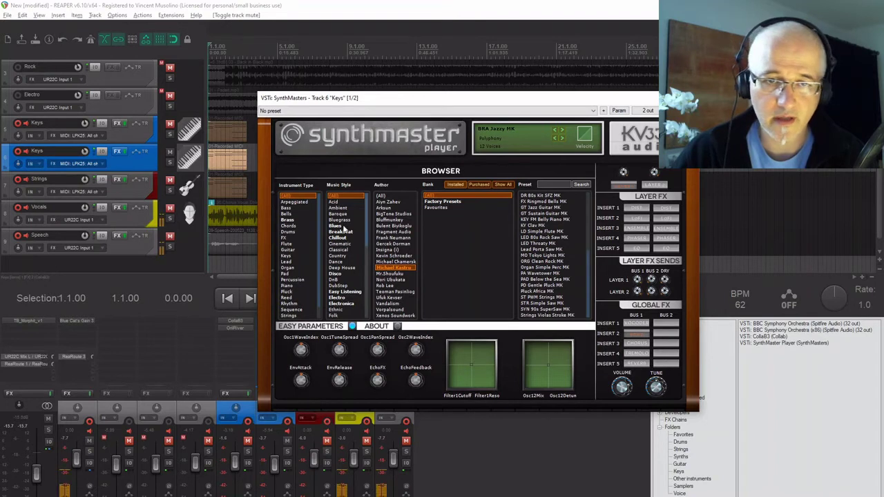
Filter the presets to the Lead instrument type with all music styles, add a second author to the filter, and load Lead Porta Saw MK.
click(284, 255)
click(286, 273)
click(289, 261)
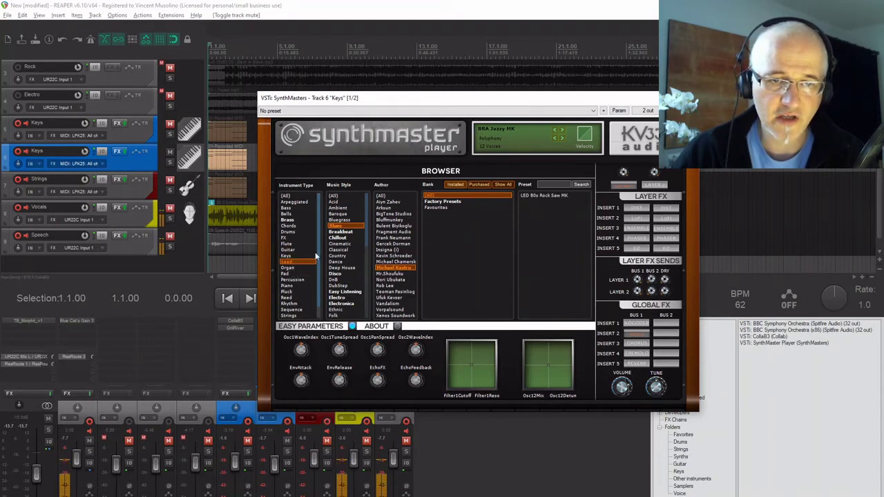
click(333, 195)
click(383, 207)
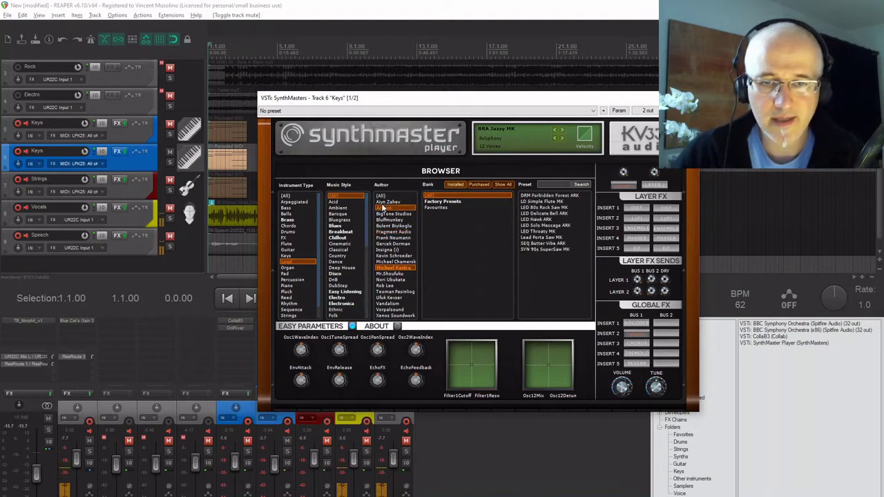
click(542, 237)
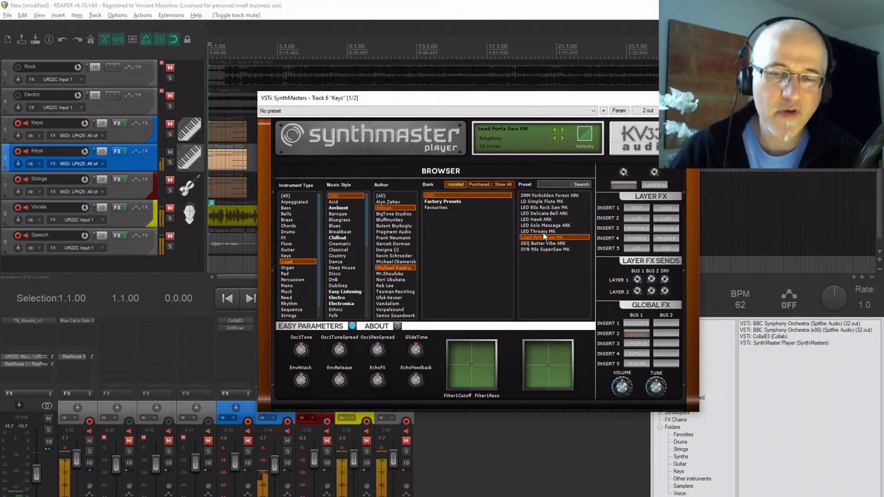
Filter the presets to the Percussion instrument type with all music styles and load CR Xylophone MK.
drag(537, 98, 558, 118)
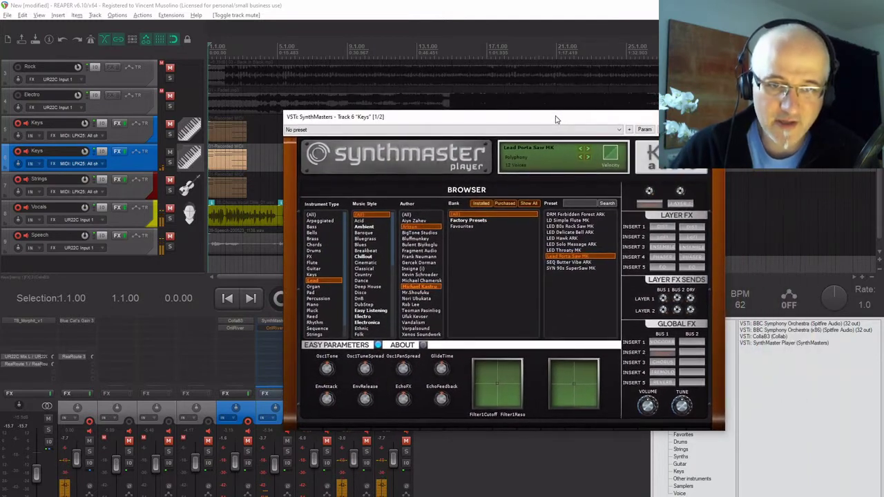
click(321, 299)
click(363, 268)
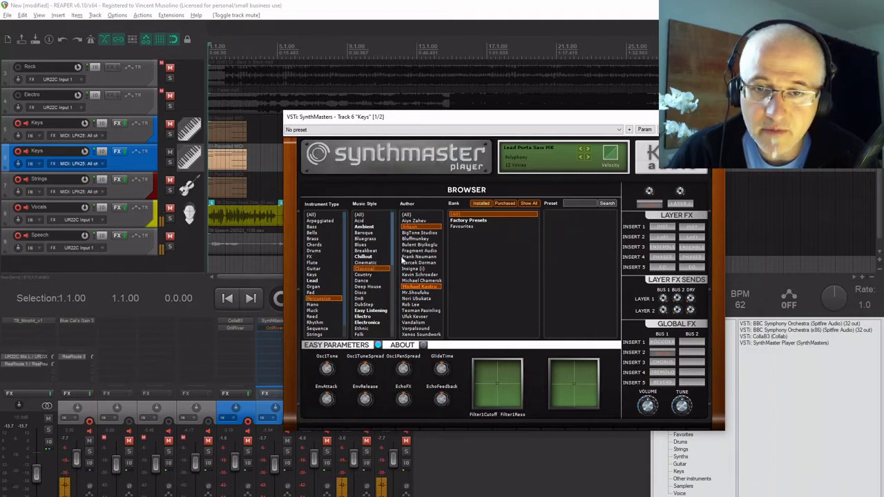
click(363, 220)
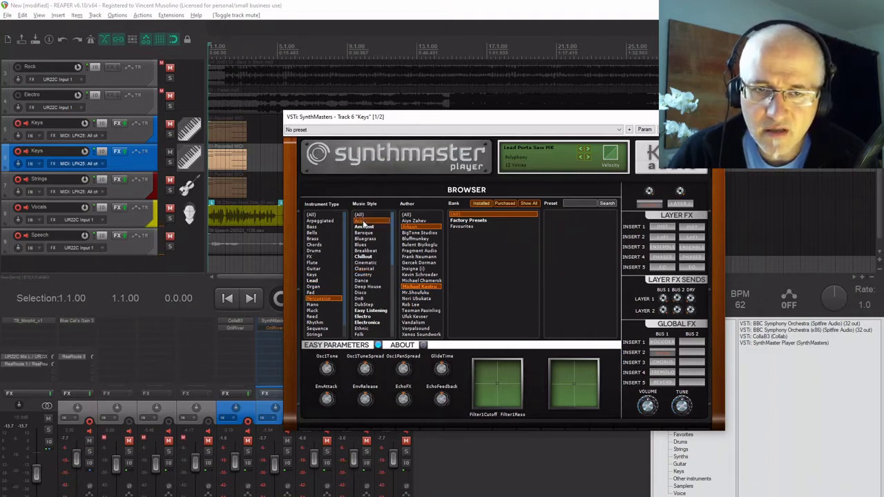
click(557, 214)
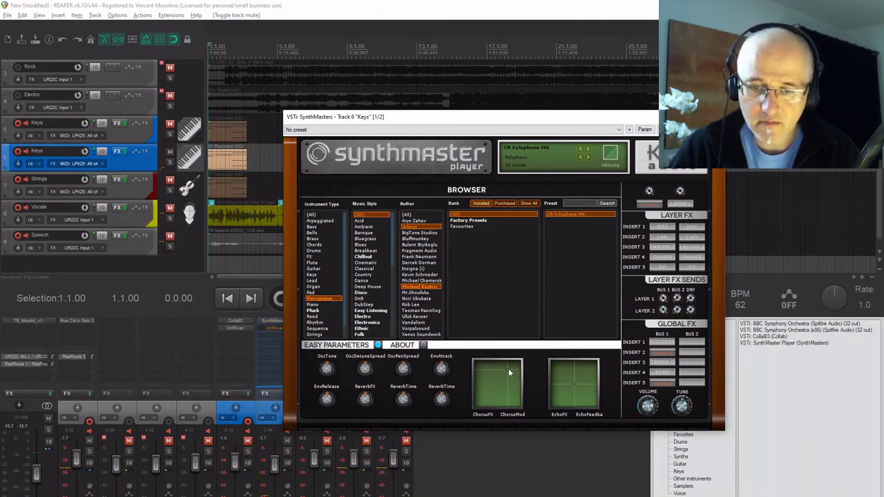
Shift the ChorusFX/ChorusMod control slightly toward its centre and close the synth's window.
mouse_move(509, 372)
mouse_down()
mouse_move(488, 391)
mouse_move(490, 406)
mouse_move(496, 361)
mouse_move(501, 378)
mouse_up()
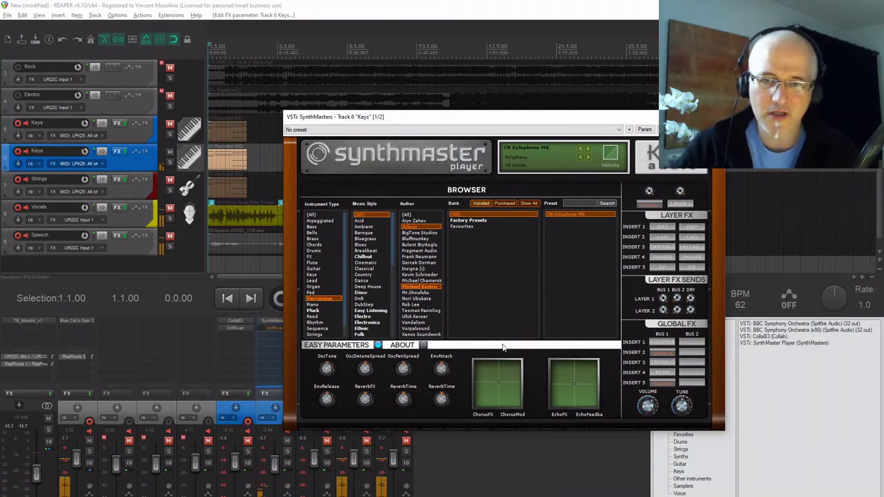
drag(496, 116, 494, 104)
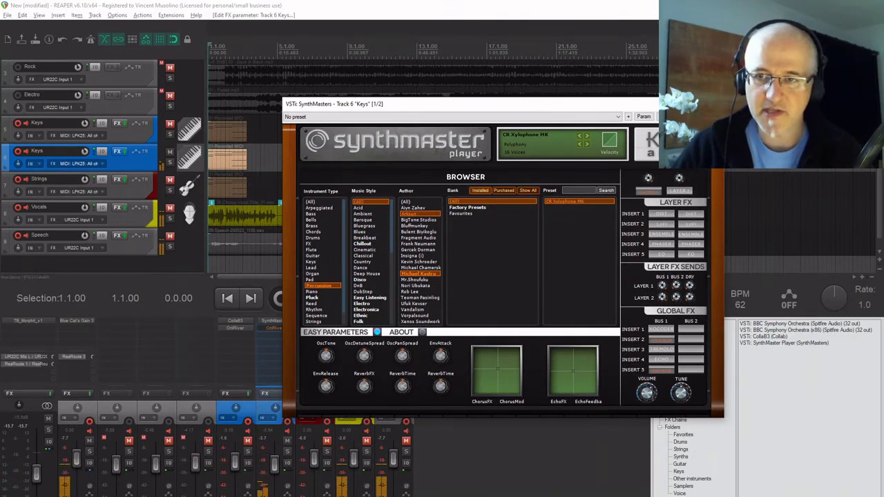
click(715, 104)
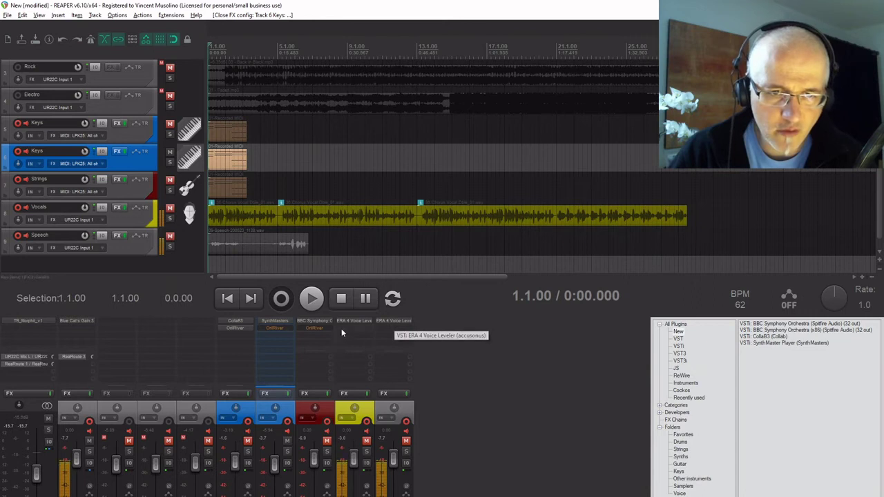
Open the OrilRiver reverb on track 6, compare the sound with and without it, leave it enabled, and close its window.
click(274, 327)
drag(397, 176, 405, 163)
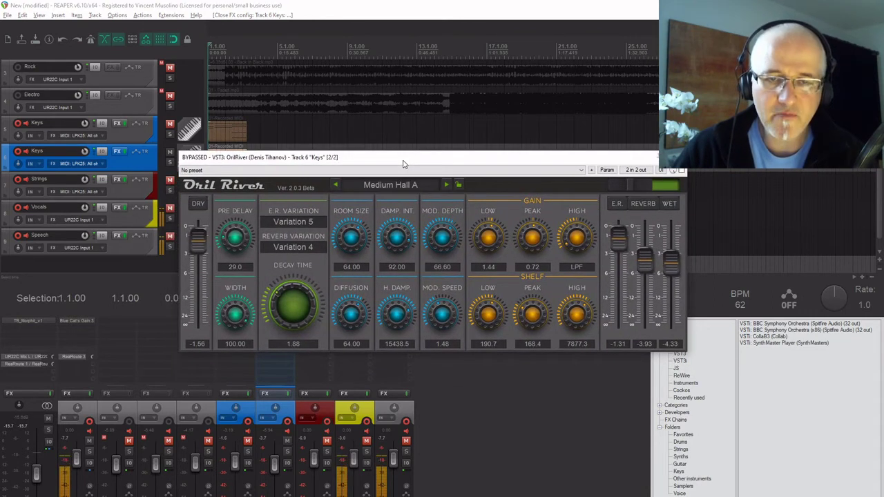
click(682, 171)
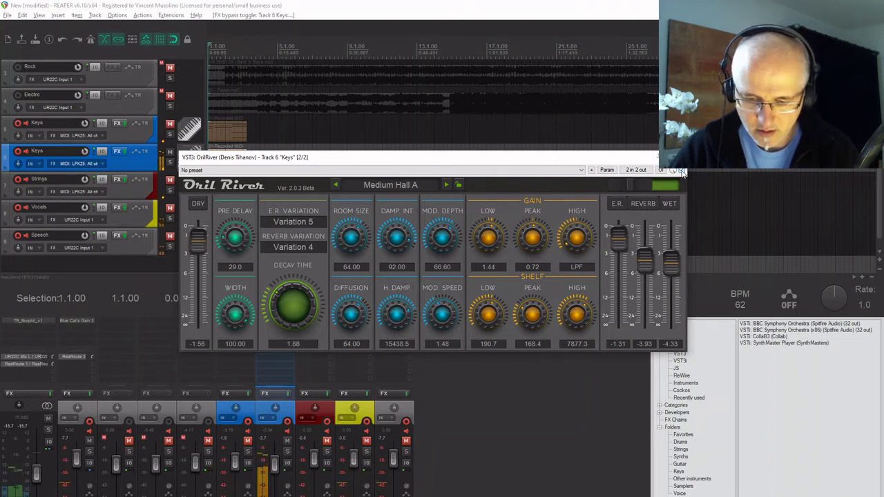
click(681, 171)
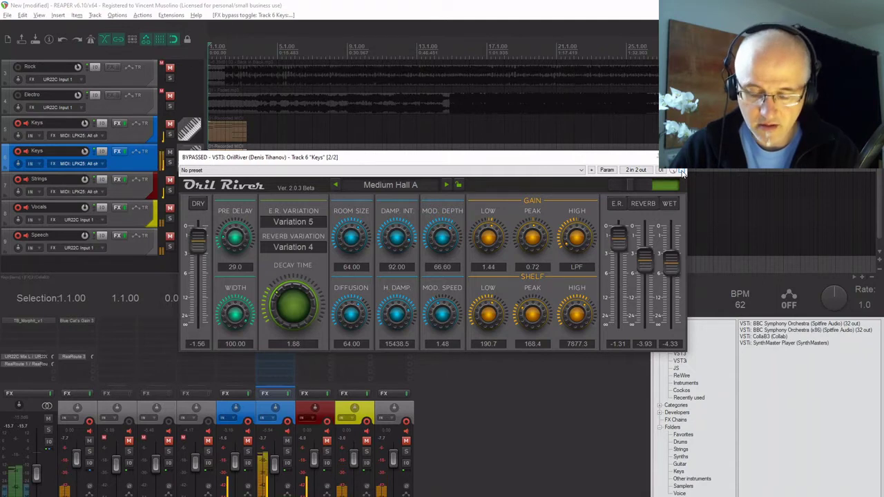
click(682, 171)
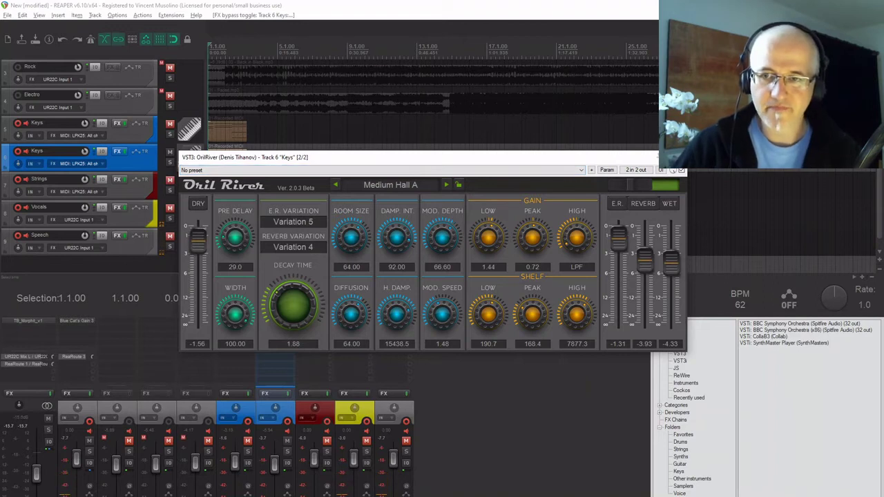
key(Escape)
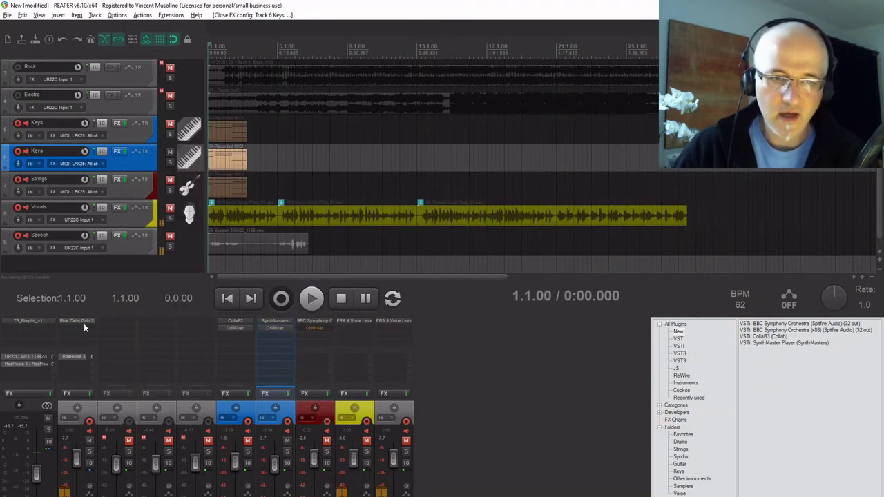
Reopen SynthMasters on track 6, filter percussion presets to the Cinematic style from all authors, and load DR Action Kick KS.
click(265, 321)
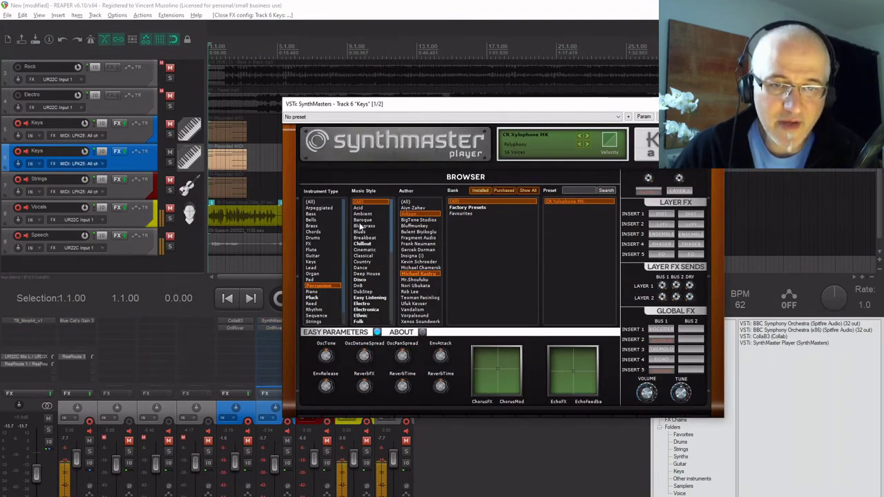
click(379, 249)
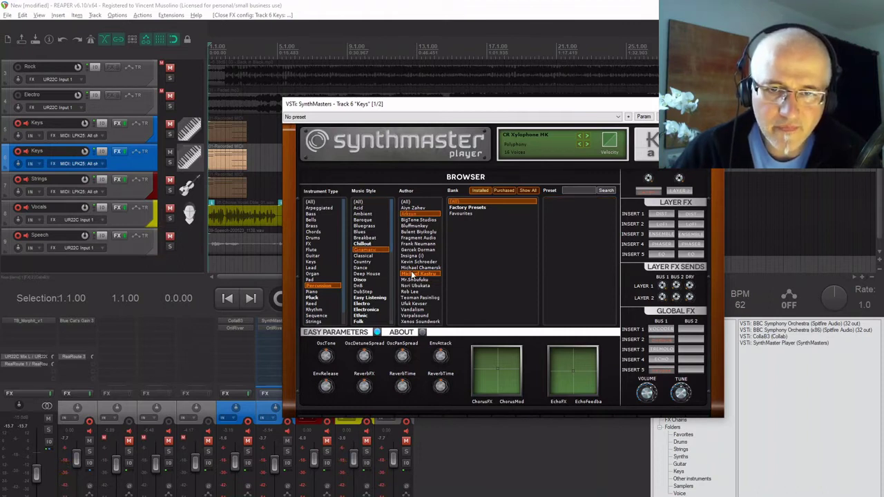
click(408, 203)
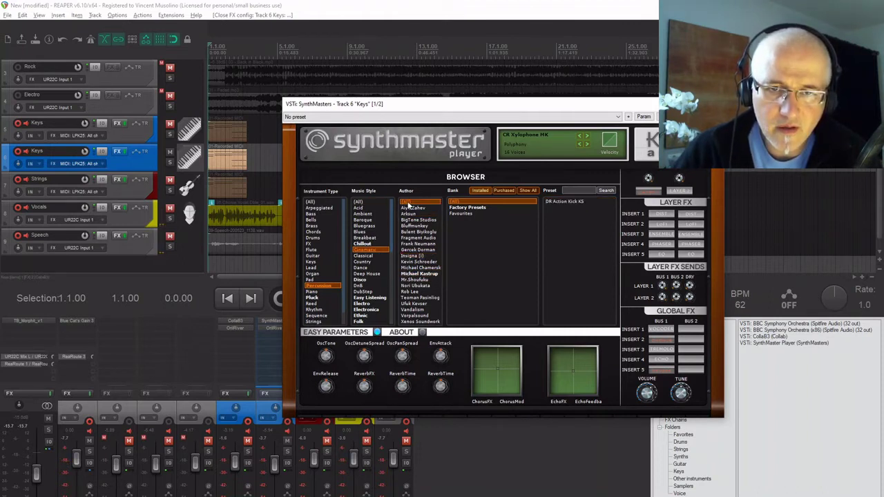
click(559, 201)
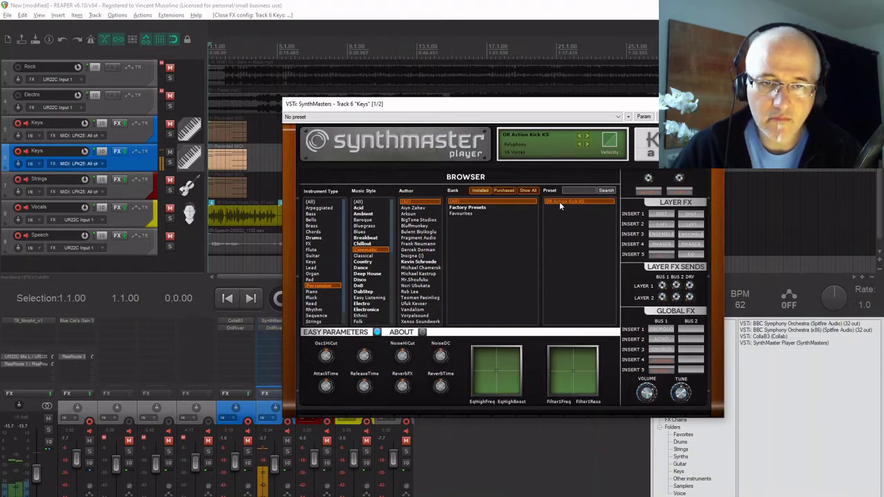
Reset the instrument type and music style filters to (All).
click(315, 261)
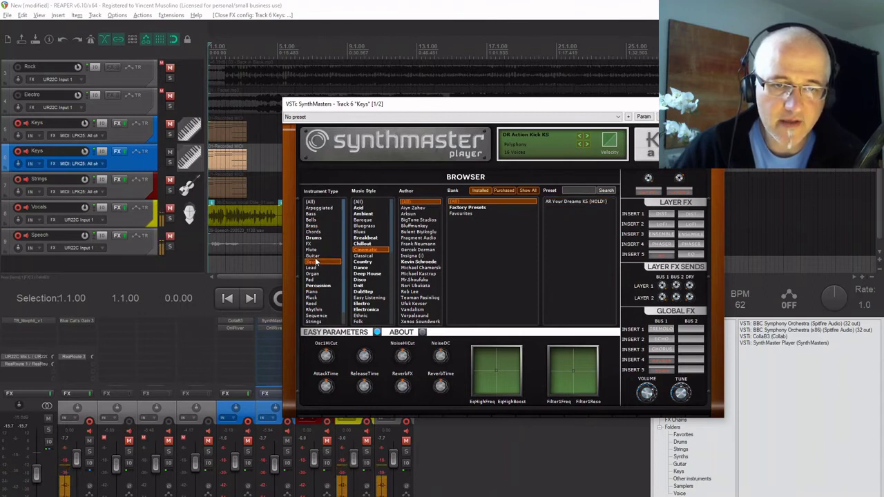
click(312, 202)
click(356, 202)
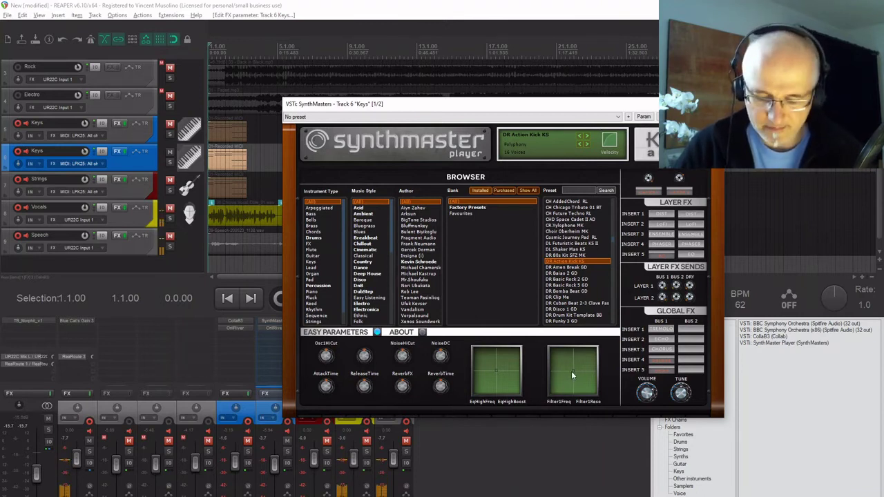
Filter the presets to the Chords instrument type and Ambient style, load ARP Subtle Chords MK, and close the synth's window.
click(314, 231)
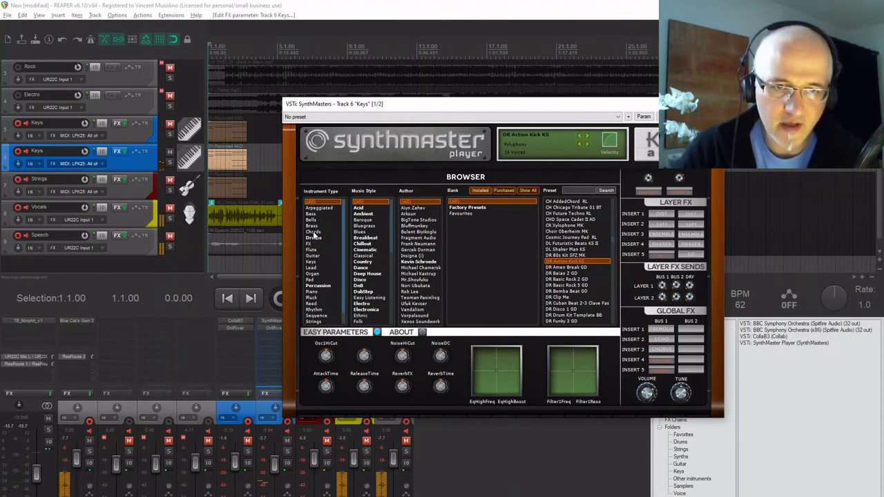
click(365, 226)
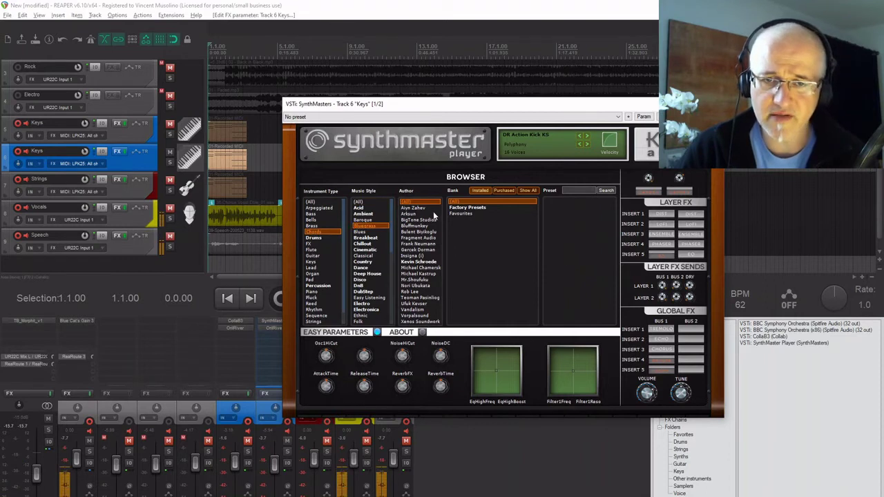
click(364, 214)
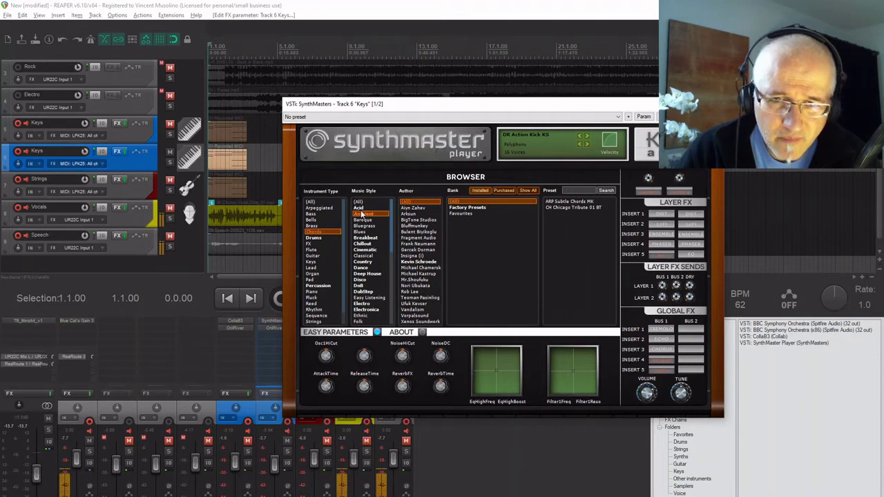
click(560, 202)
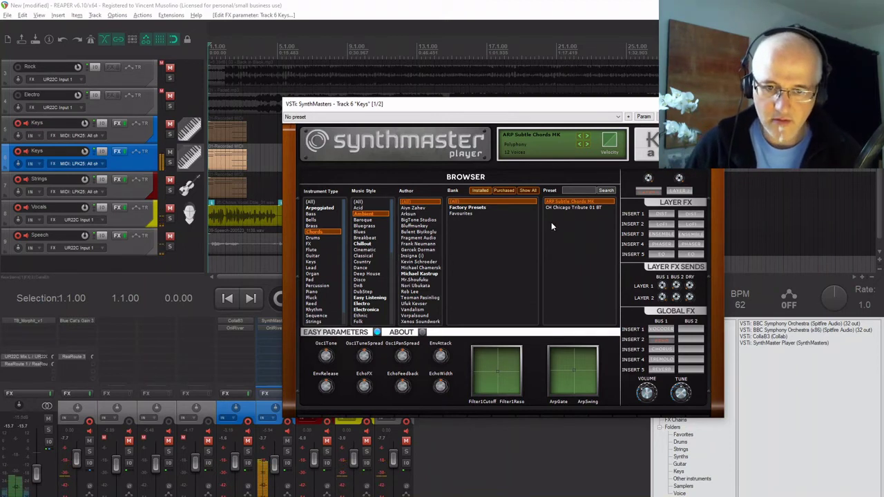
click(311, 231)
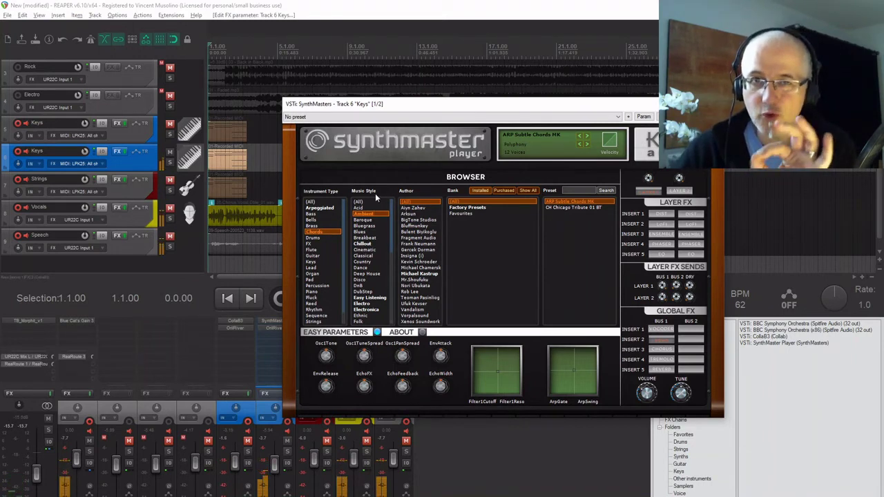
key(Escape)
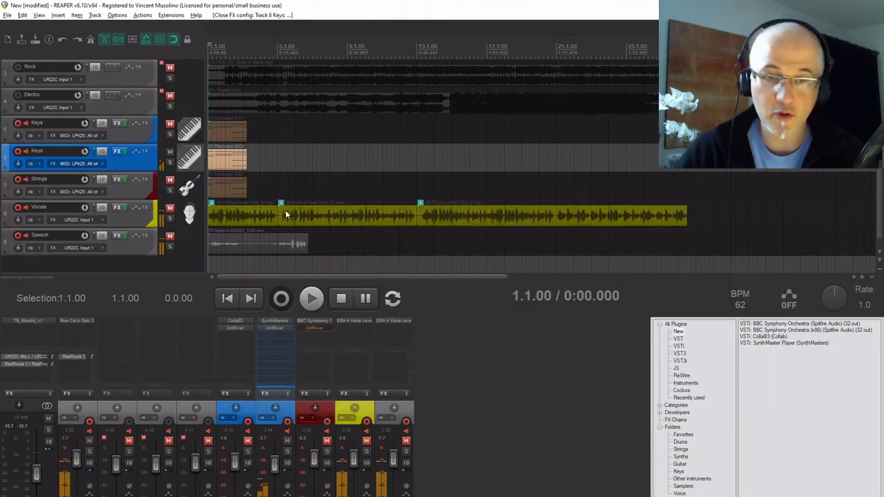
Bypass the instrument and OrilRiver plugins on both Keys tracks, and enable OrilRiver on the Strings track.
shift+click(238, 322)
shift+click(268, 327)
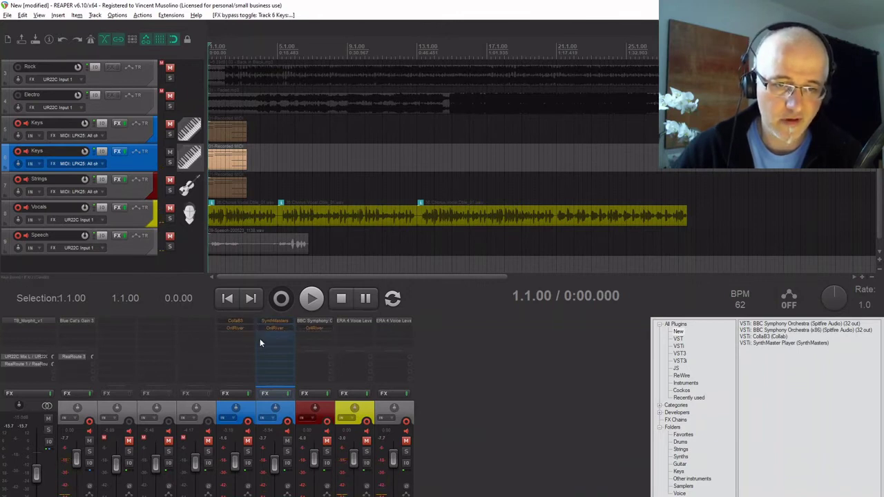
Open the BBC Symphony Orchestra plugin on the Strings track, position its window clear of the track controls, and unmute the track.
click(323, 320)
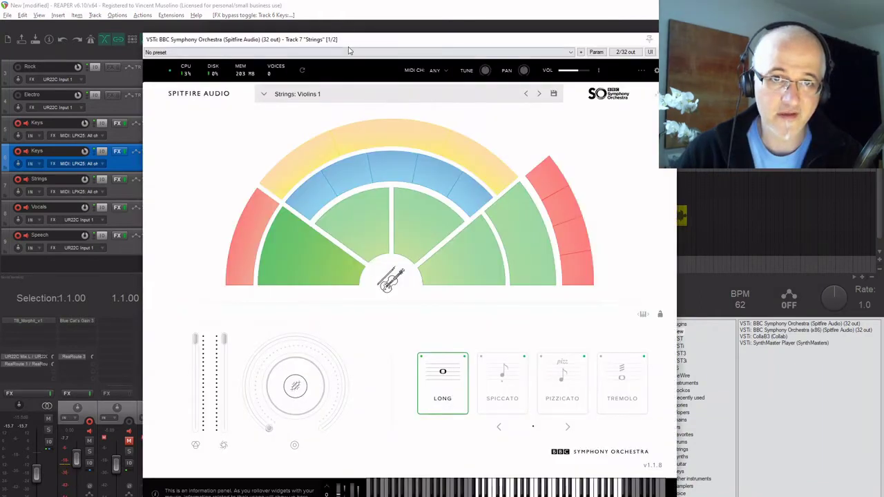
drag(348, 46, 379, 52)
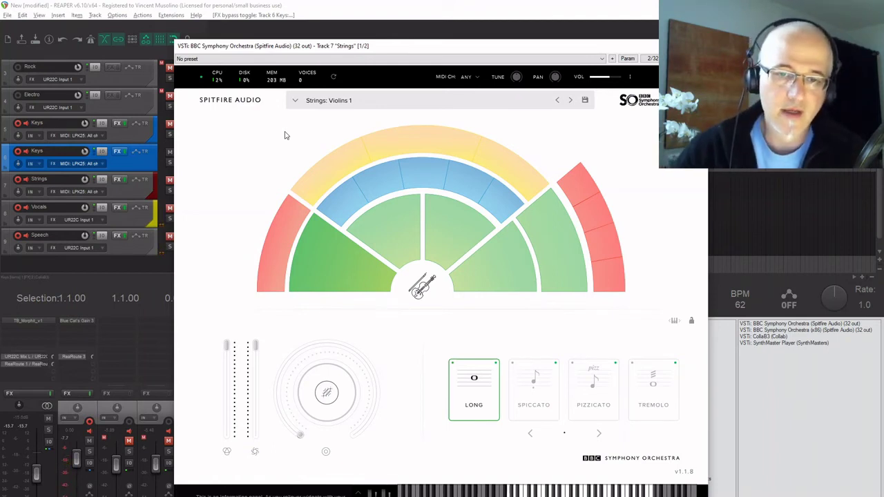
drag(400, 53, 499, 53)
click(170, 178)
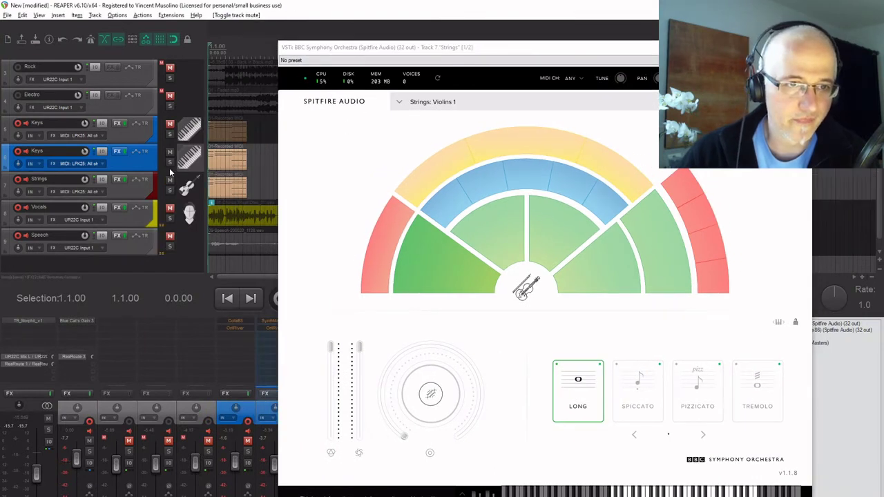
drag(481, 51, 419, 53)
mouse_move(430, 226)
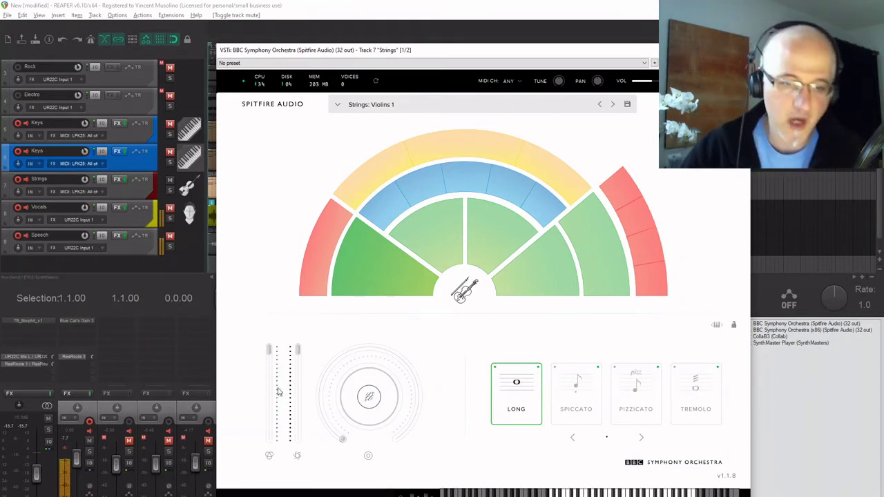
Try the Violins 1 level sliders, audition the Spiccato articulation, and switch to Pizzicato.
drag(270, 350, 291, 350)
click(270, 351)
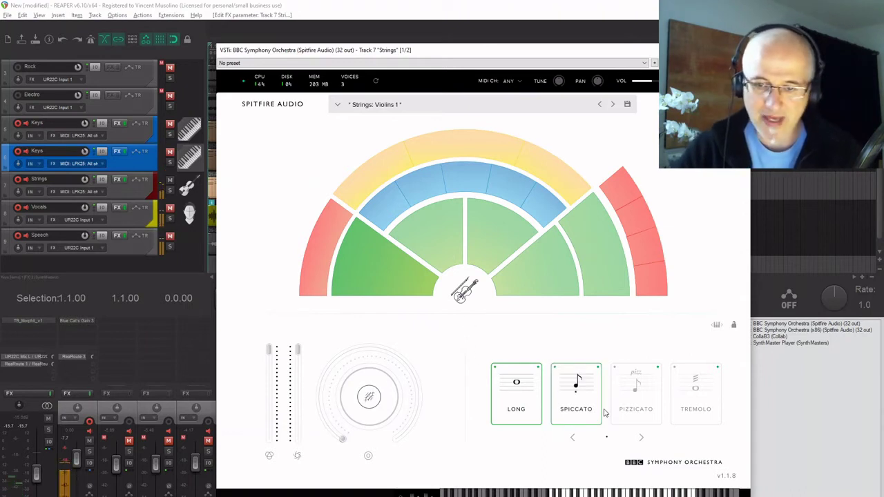
click(579, 386)
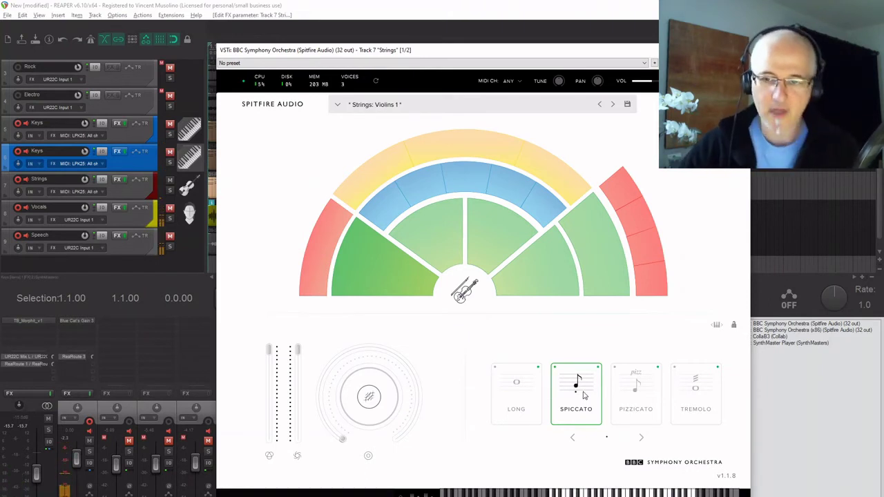
click(635, 403)
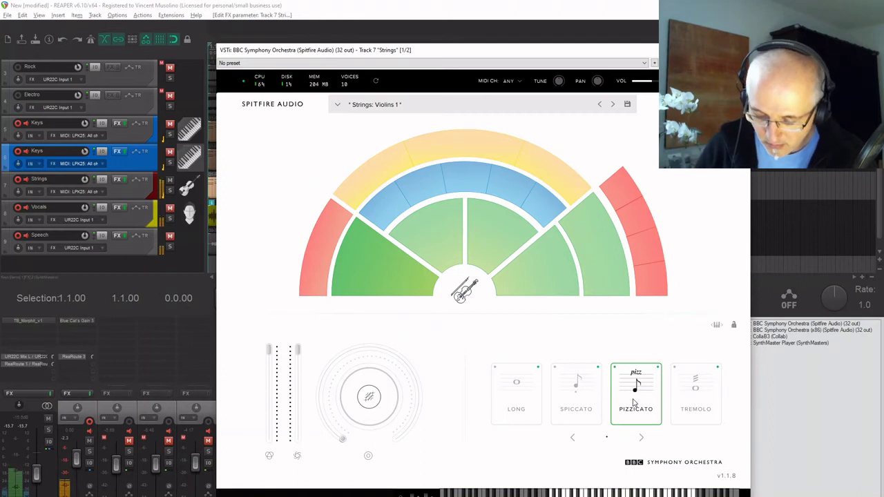
Switch Violins 1 to the Tremolo articulation, and try its two level sliders and the large dial beside them.
click(684, 406)
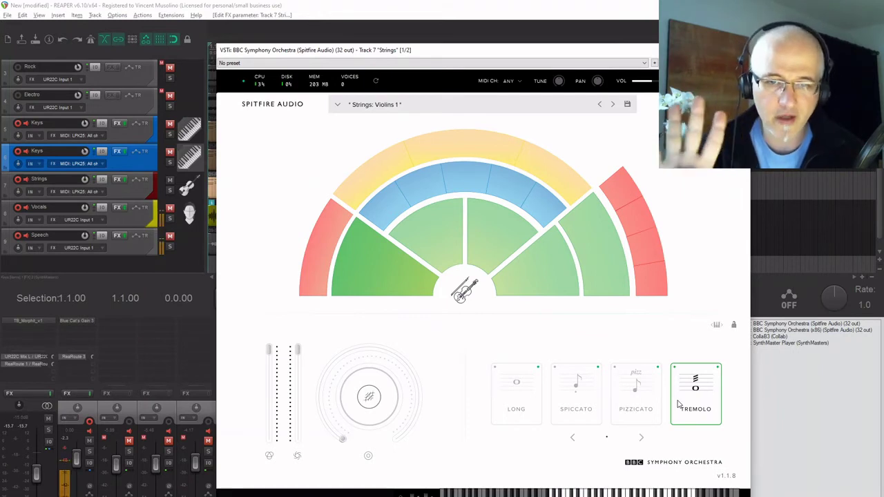
mouse_move(375, 288)
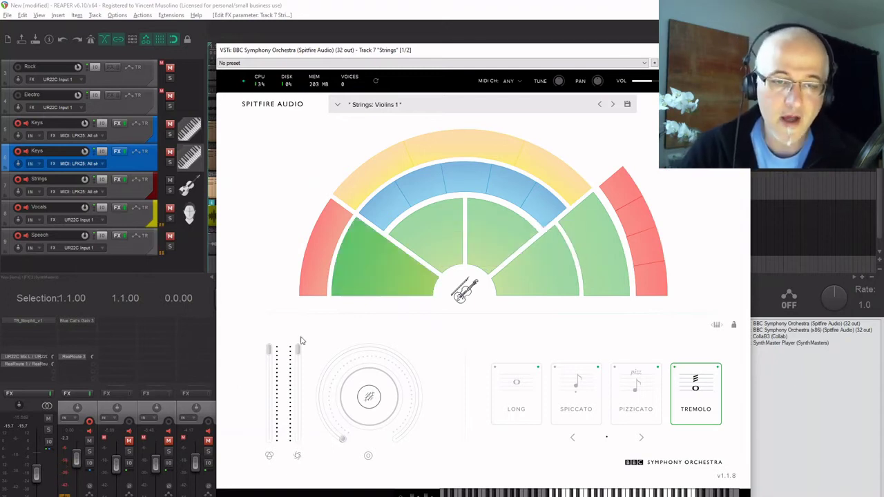
mouse_move(272, 350)
mouse_down()
mouse_move(269, 389)
mouse_move(270, 346)
mouse_up()
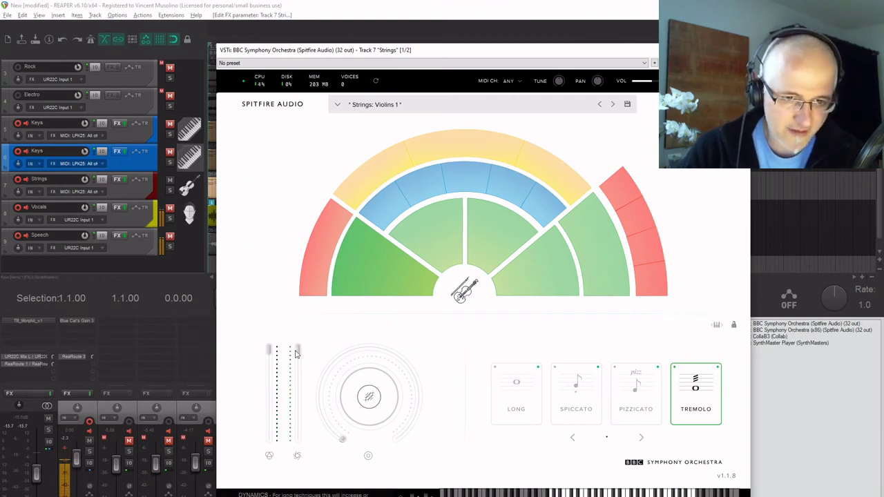
mouse_move(298, 353)
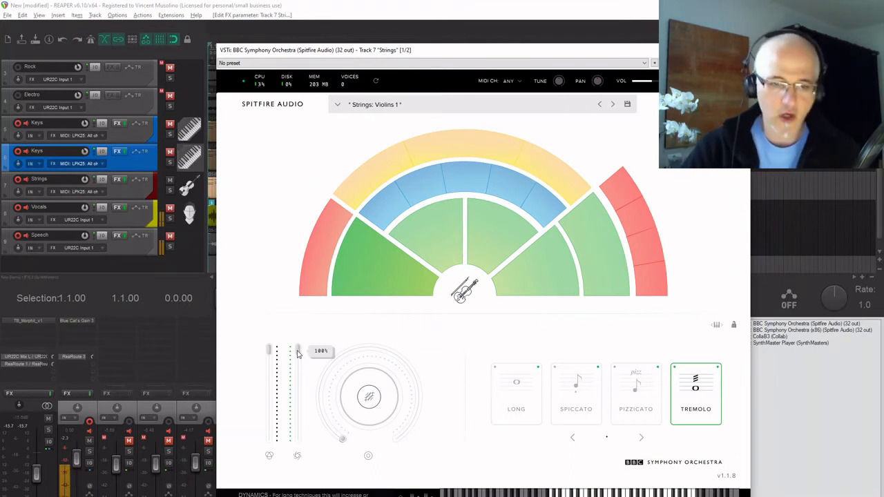
drag(297, 355, 271, 346)
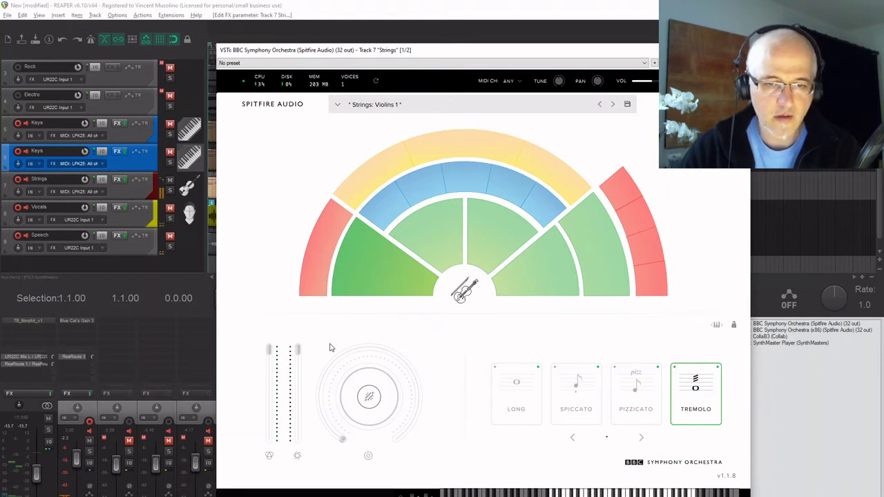
mouse_move(343, 445)
mouse_down()
mouse_move(338, 369)
mouse_move(363, 347)
mouse_move(339, 442)
mouse_up()
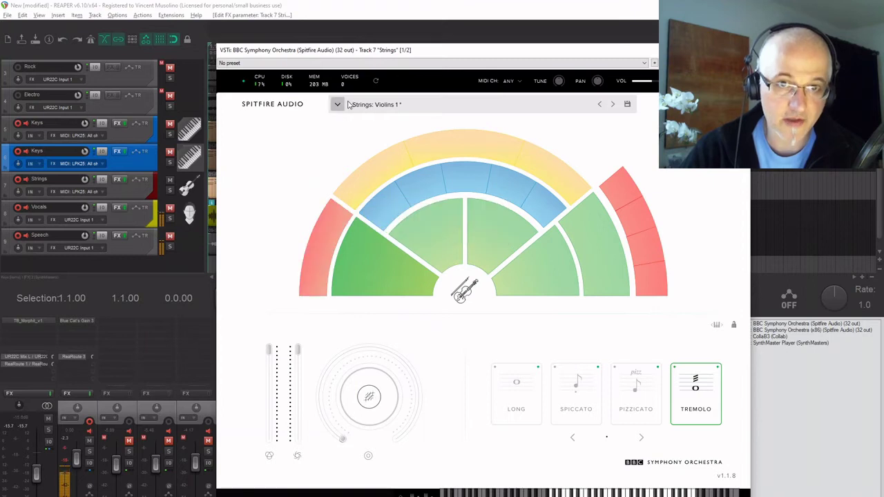
Reposition the orchestra plugin window and examine the descriptions of the Violins 1, Violins 2, Violas, Celli and Basses sections.
mouse_move(342, 56)
mouse_down()
mouse_move(512, 66)
mouse_move(568, 95)
mouse_move(398, 265)
mouse_move(365, 115)
mouse_move(343, 70)
mouse_move(328, 64)
mouse_up()
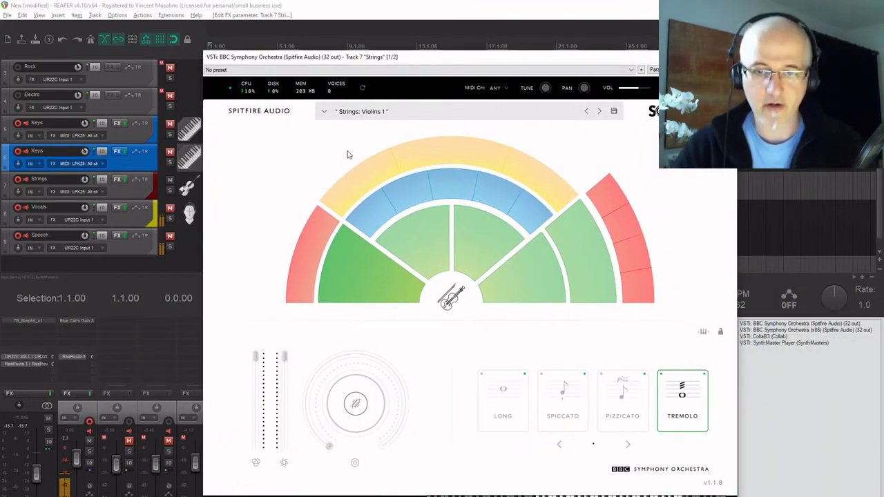
mouse_move(348, 233)
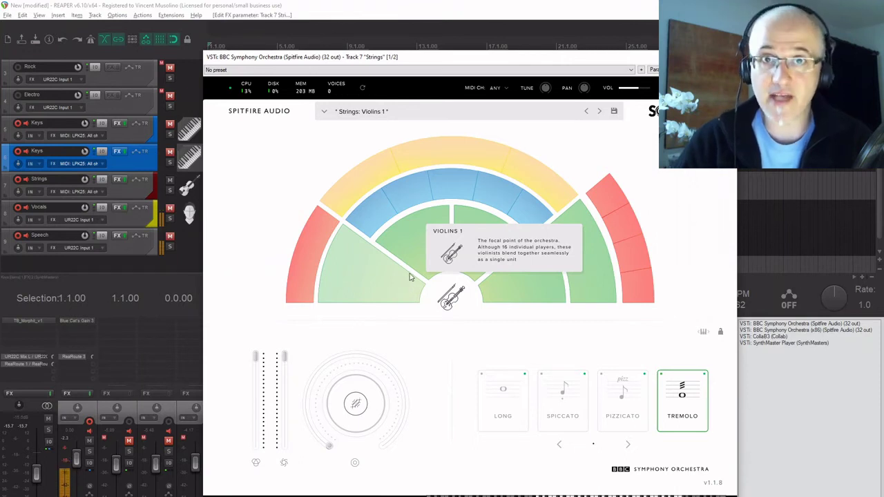
mouse_move(484, 263)
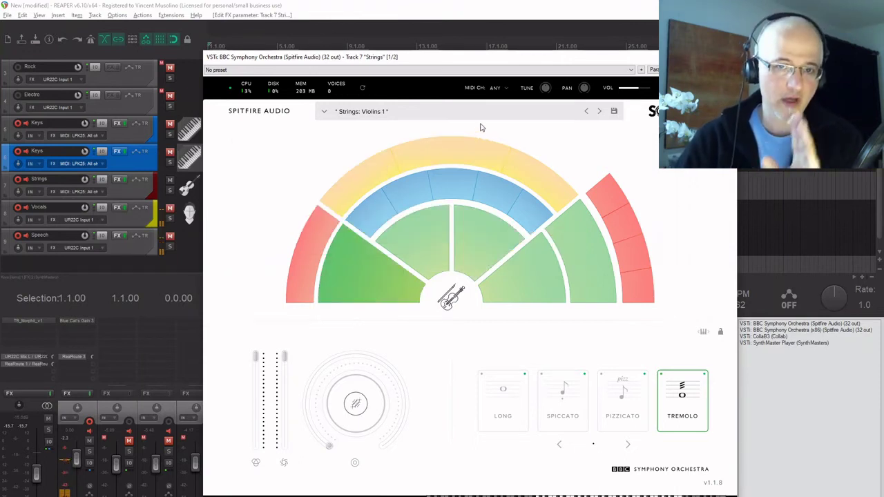
mouse_move(336, 302)
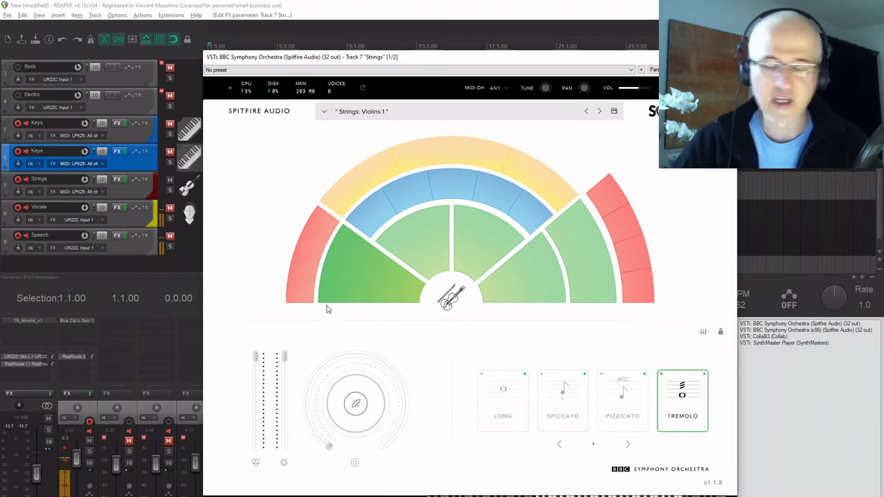
mouse_move(387, 276)
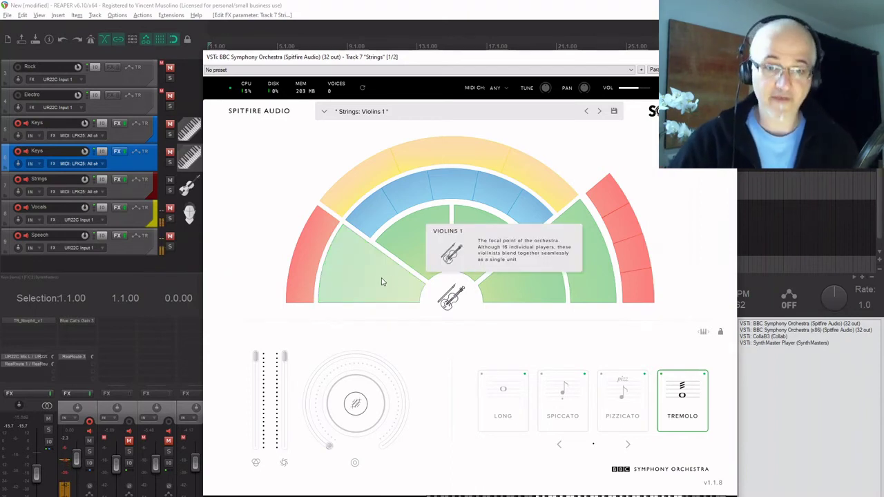
mouse_move(417, 247)
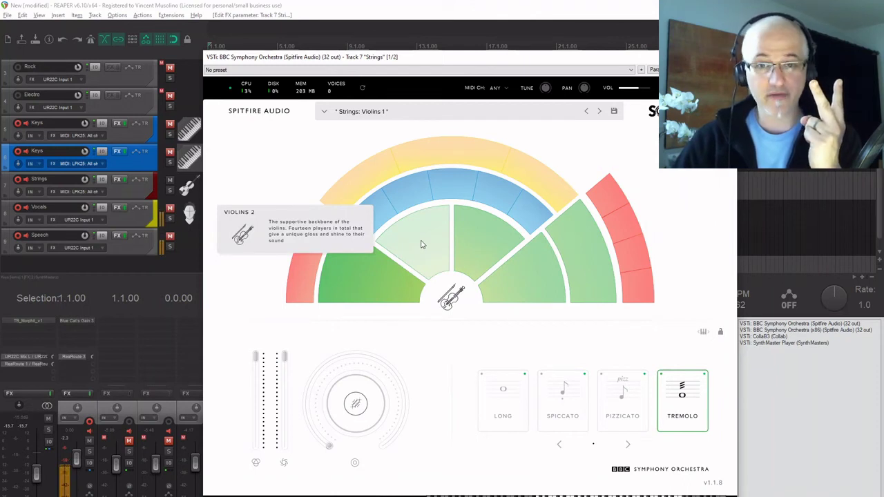
mouse_move(478, 240)
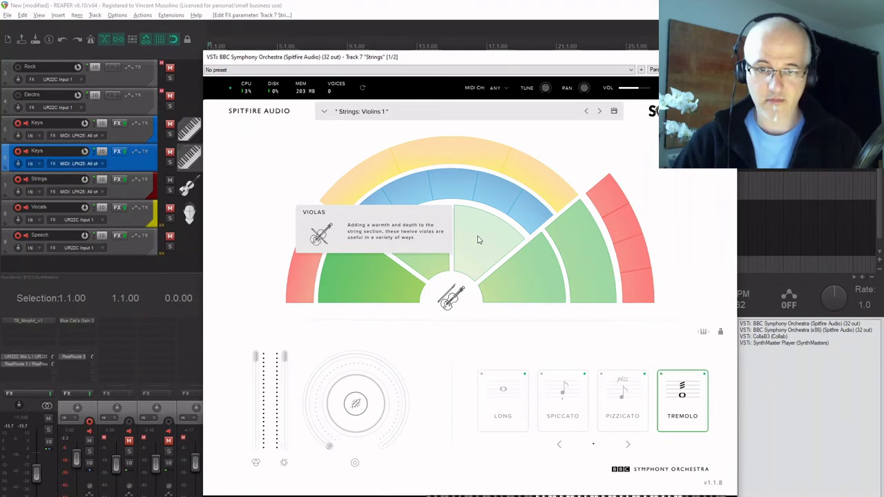
mouse_move(522, 278)
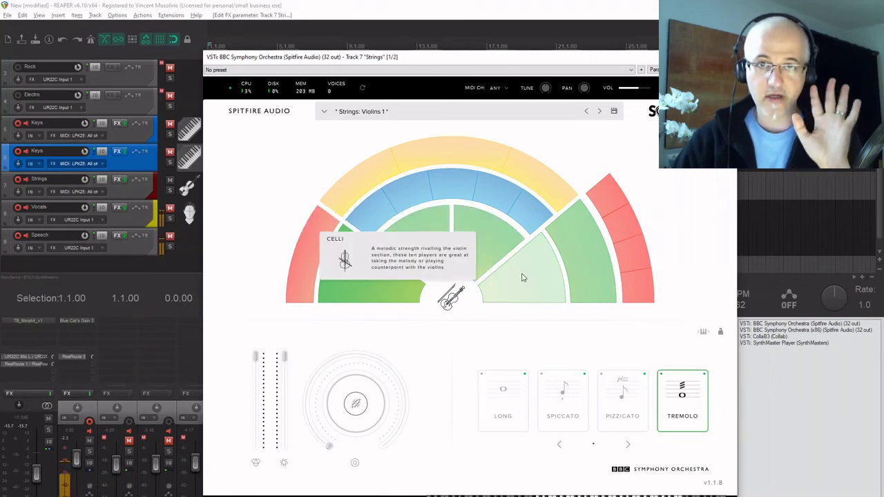
mouse_move(601, 263)
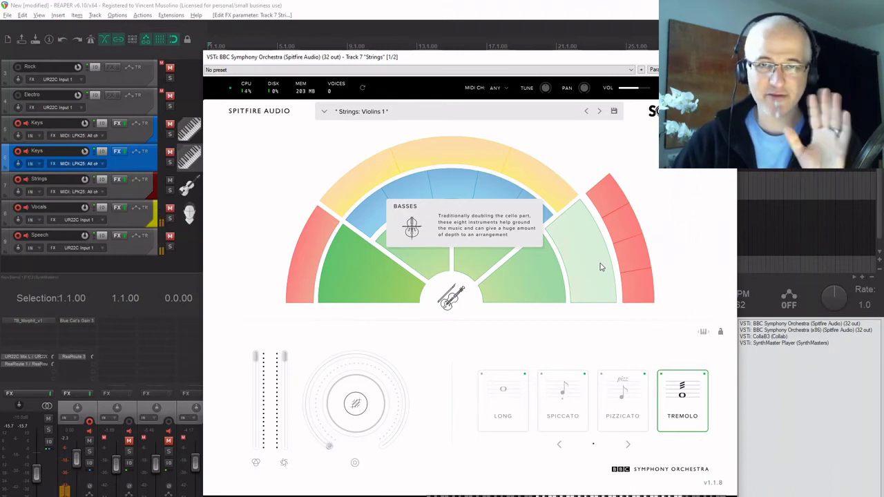
mouse_move(407, 287)
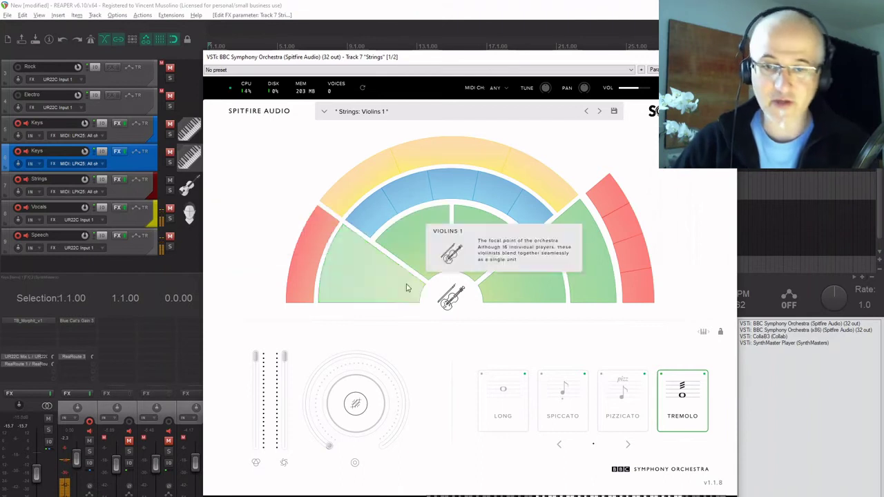
Browse the Tuba and trombone descriptions in the brass section and load Bass Trombones a2.
mouse_move(629, 288)
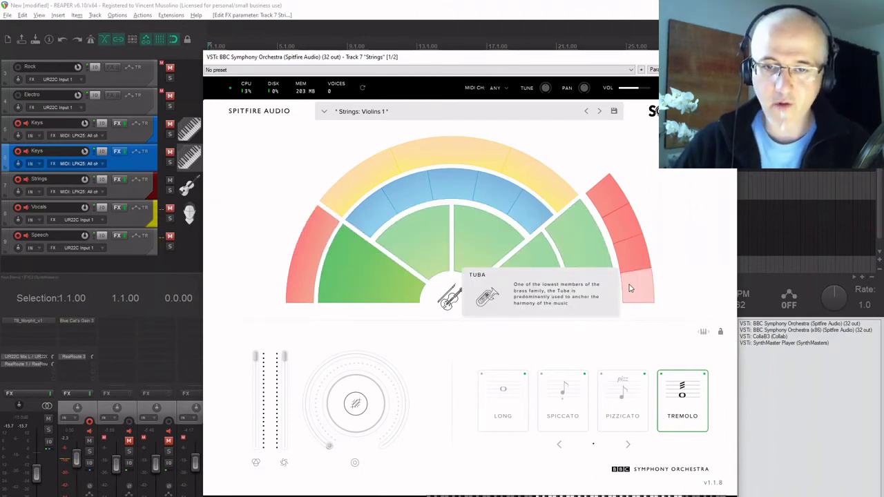
mouse_move(622, 237)
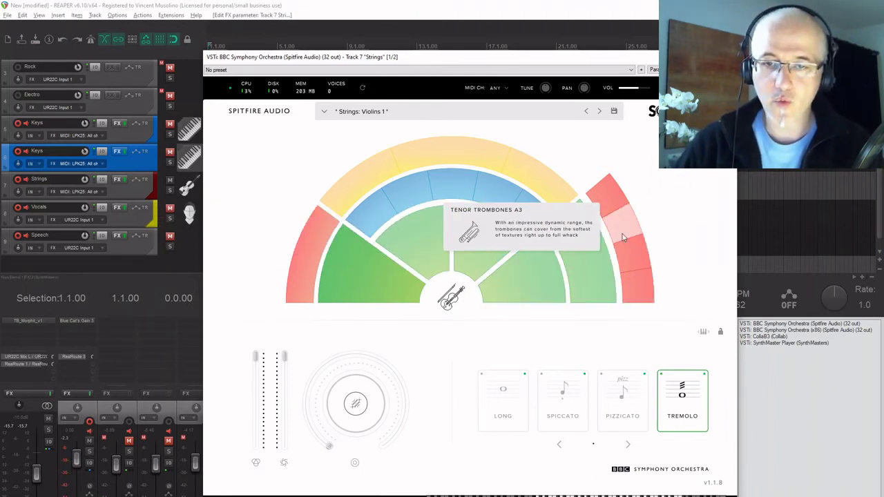
mouse_move(610, 205)
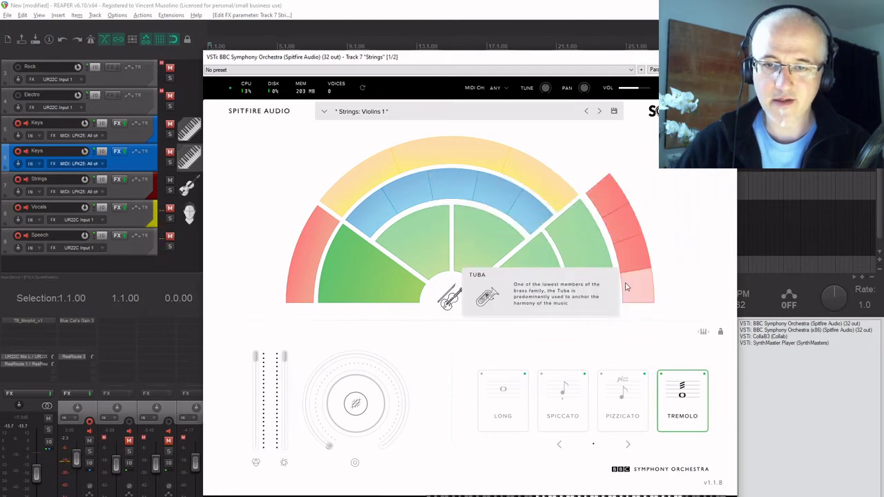
mouse_move(629, 272)
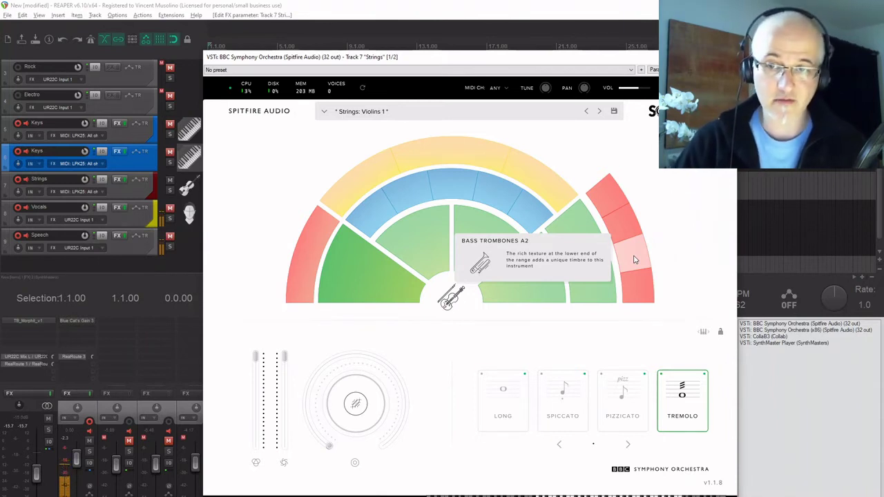
click(634, 260)
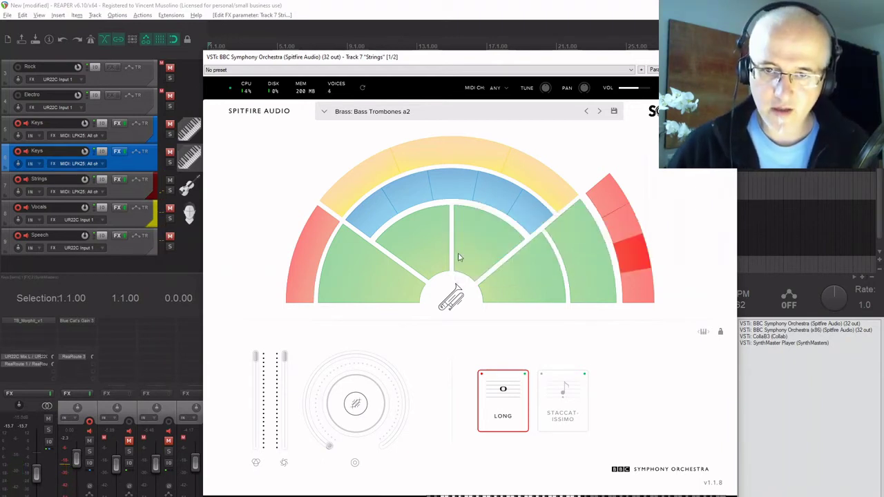
Audition Violins 1 and Violins 2, trying the Spiccato, Pizzicato and Tremolo articulations on Violins 2.
click(339, 277)
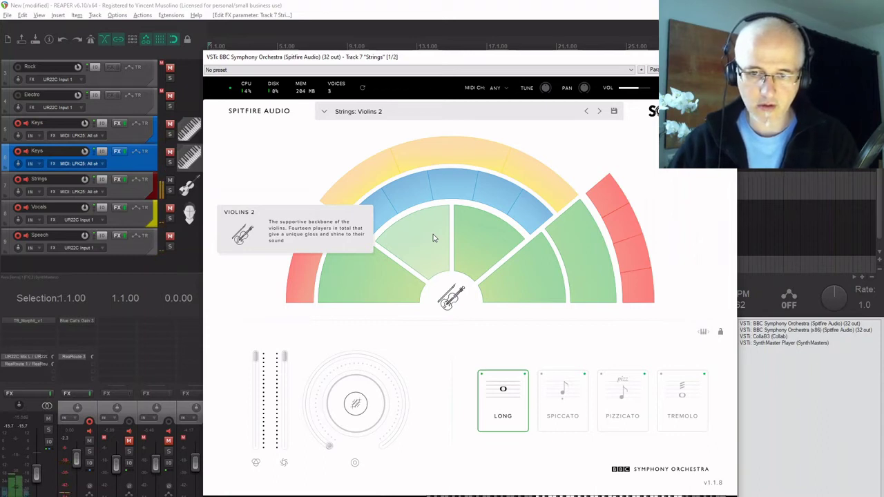
click(433, 234)
click(562, 394)
click(621, 393)
click(659, 392)
Audition the lower strings by loading Violas, Celli and Basses in turn.
click(473, 234)
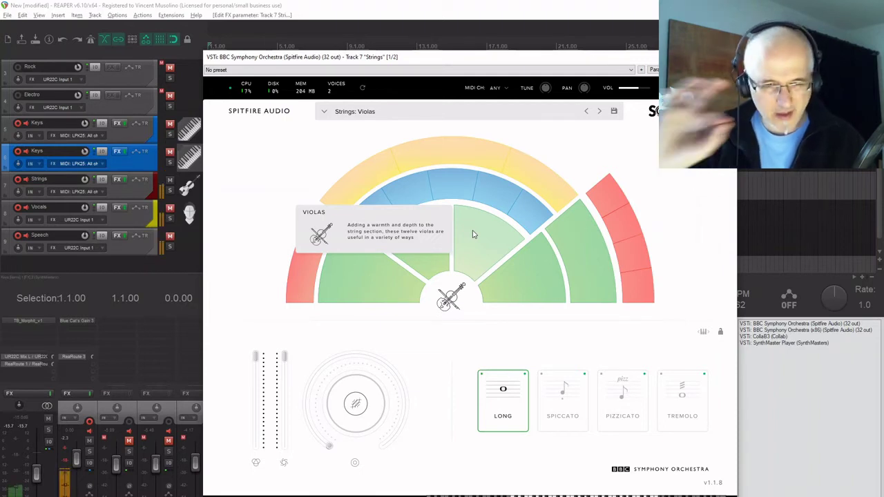
click(518, 281)
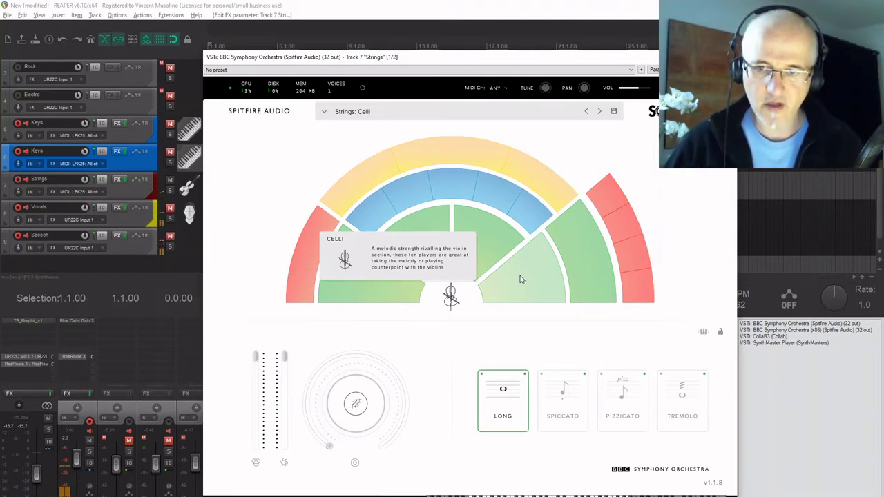
click(587, 271)
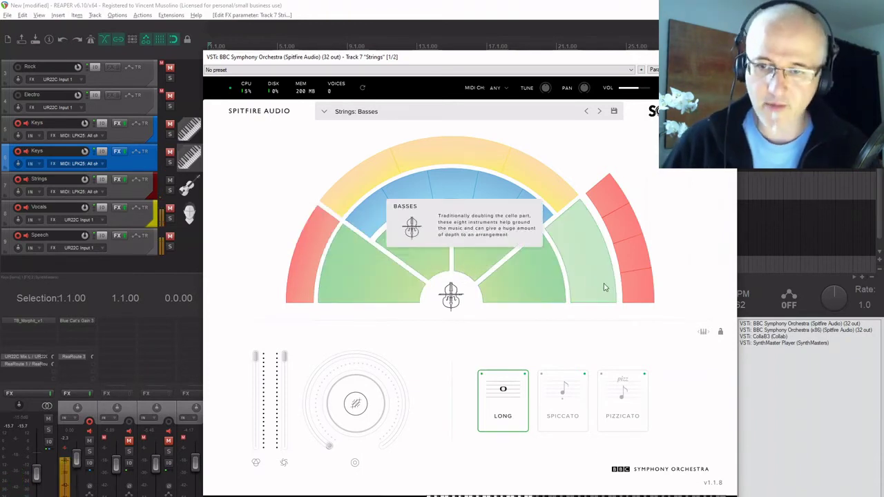
Audition the brass instruments in turn: Tuba, Bass Trombones a2, Tenor Trombones a3, Trumpets a3 and Horns a4.
click(629, 289)
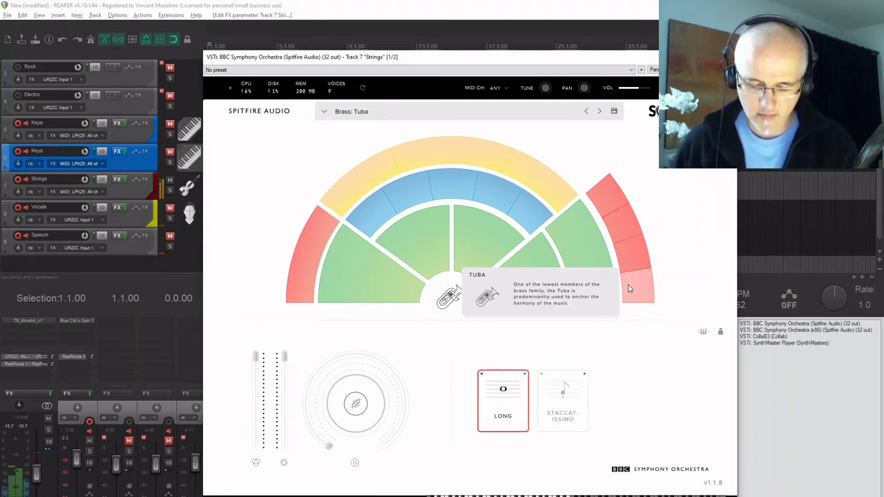
click(628, 263)
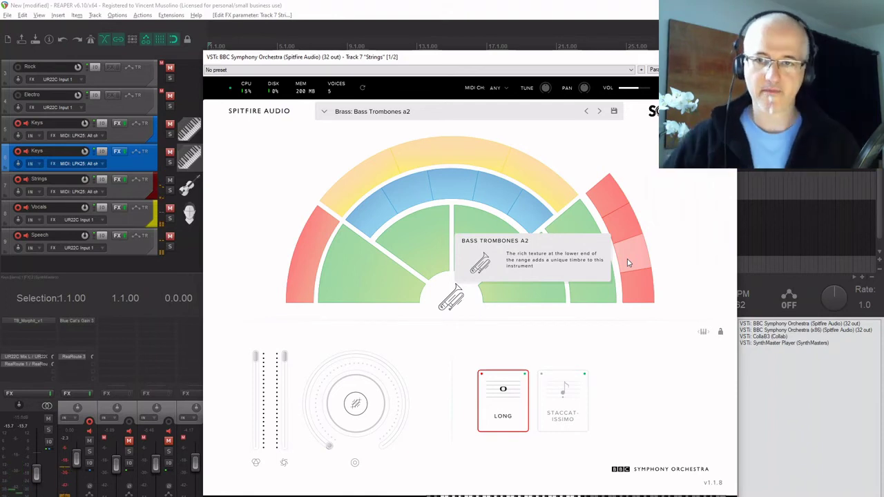
click(624, 230)
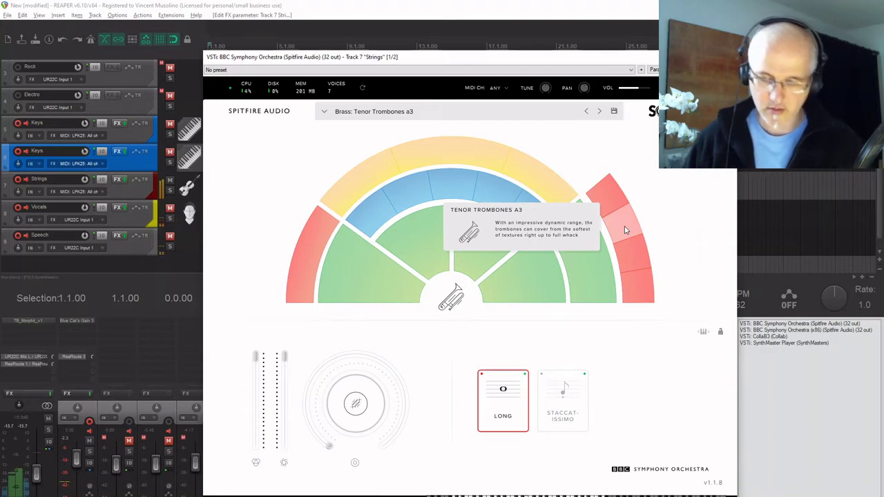
click(613, 204)
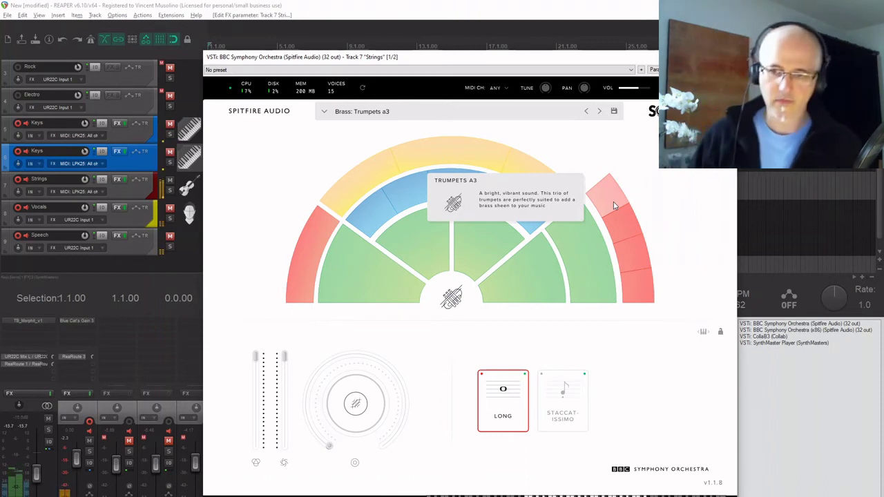
click(298, 263)
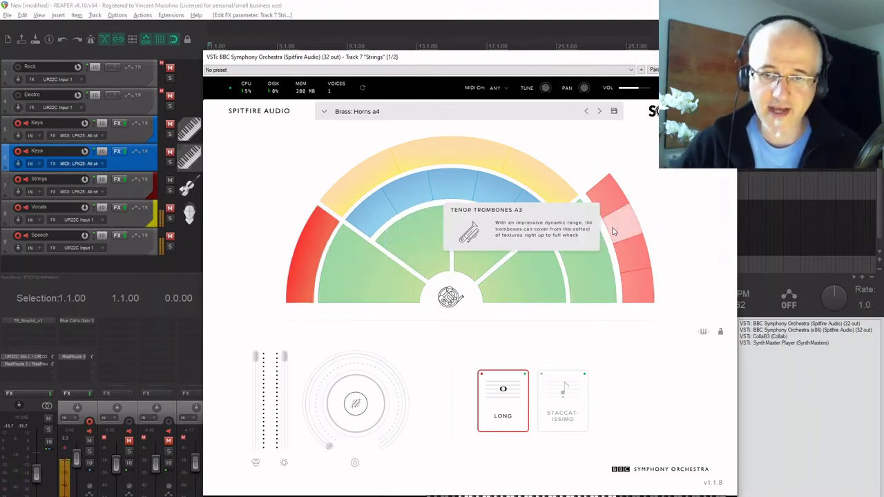
Audition the woodwinds by loading Bassoons a3, Clarinets a3 and Oboes a3 in turn.
mouse_move(543, 218)
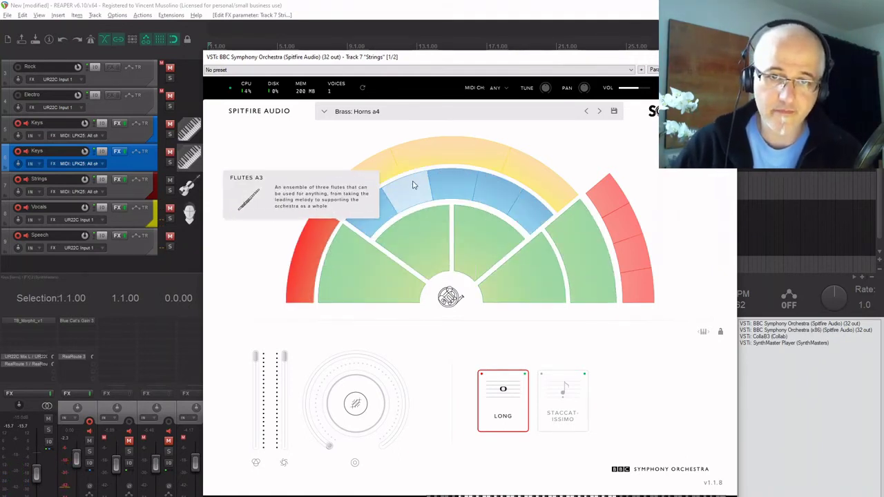
mouse_move(442, 198)
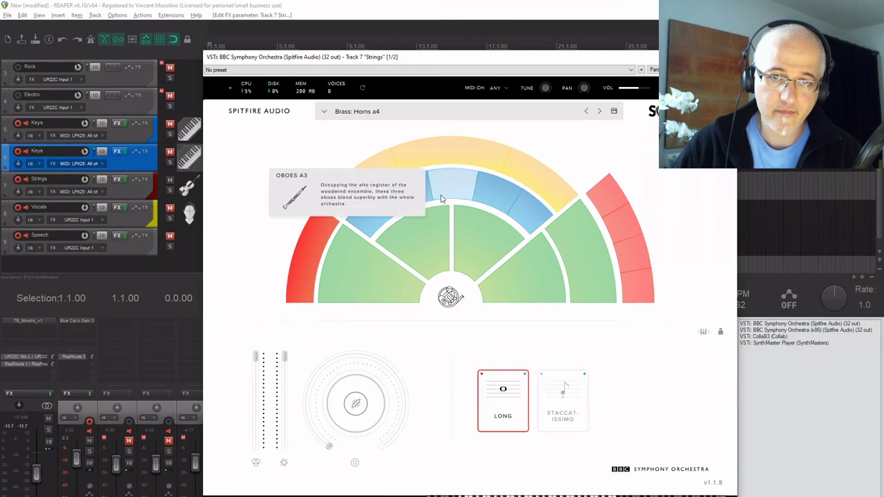
click(528, 219)
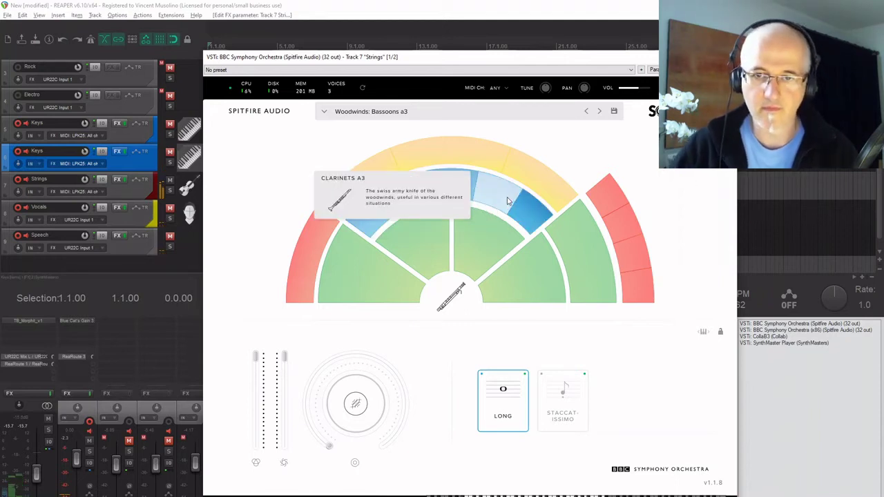
click(506, 199)
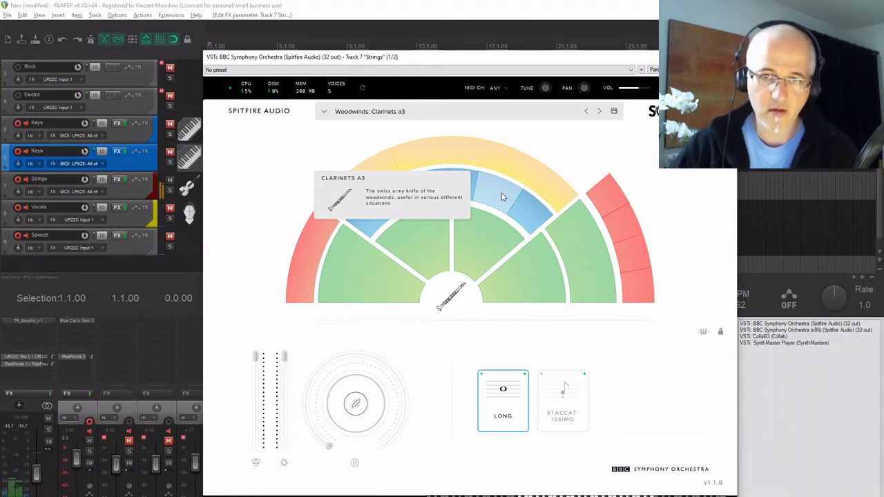
click(455, 189)
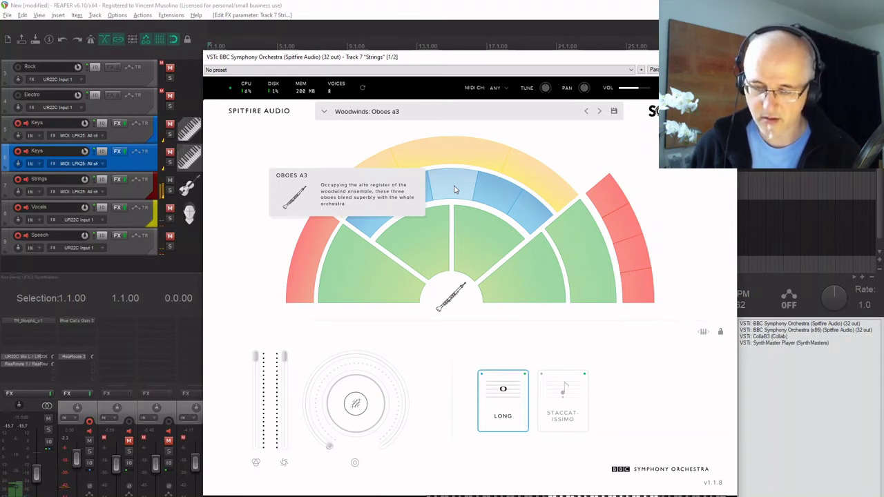
Audition the remaining woodwinds by loading Flutes a3 and Piccolo, trying the Staccatissimo articulation on the Piccolo.
click(417, 194)
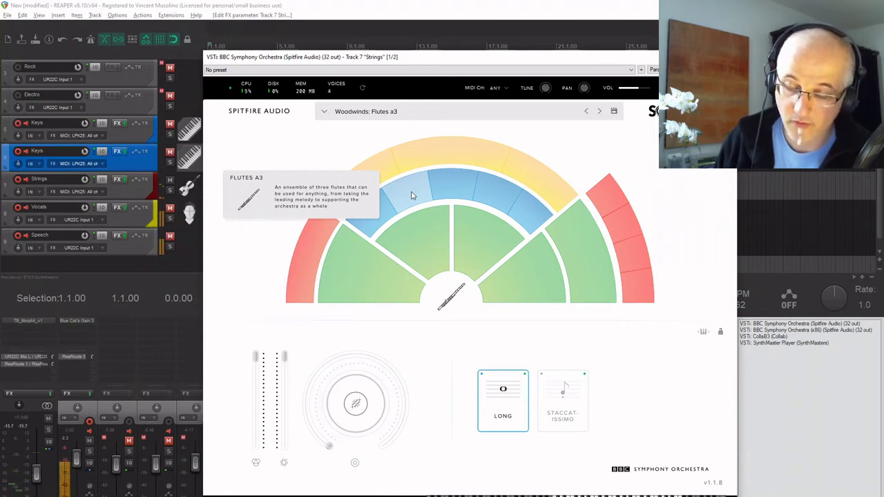
click(374, 215)
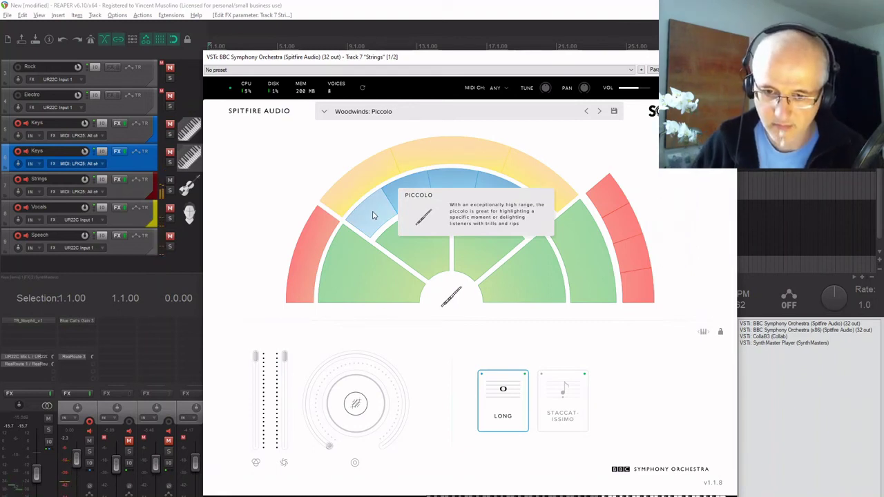
click(556, 390)
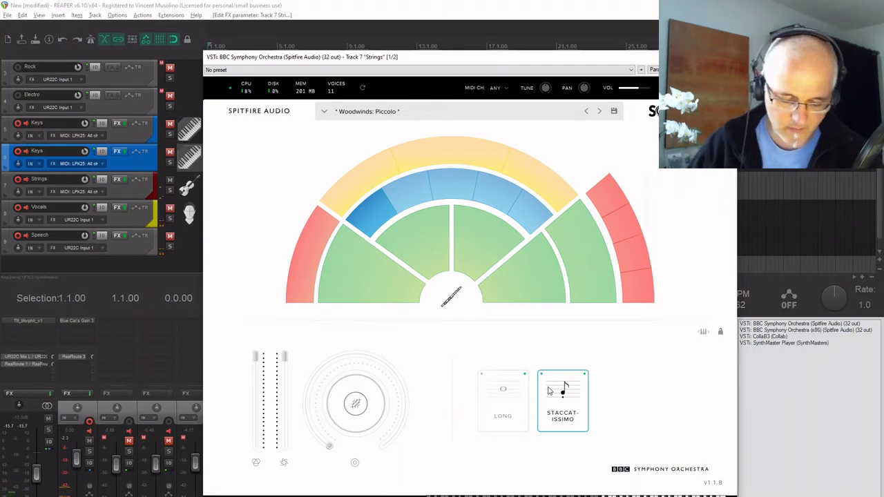
Audition the Harp and Celeste and Percussion sections, trying the Timpani Hits and Untuned Percussion articulations.
click(358, 195)
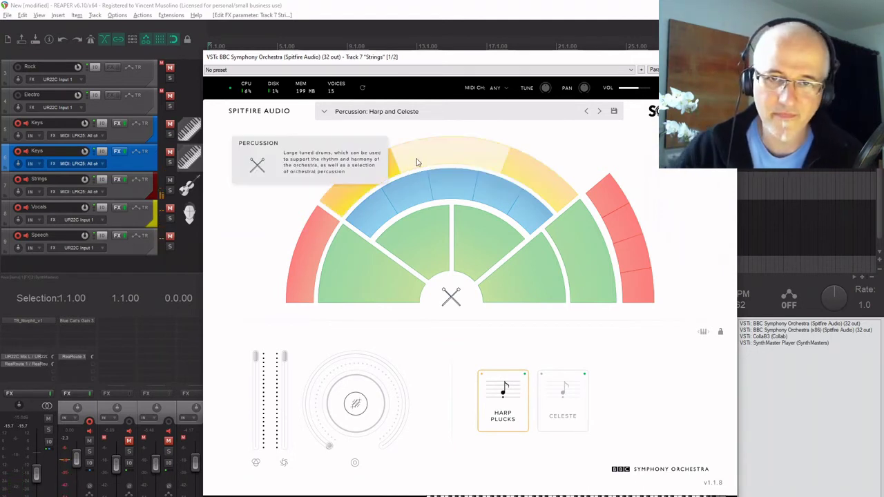
click(423, 158)
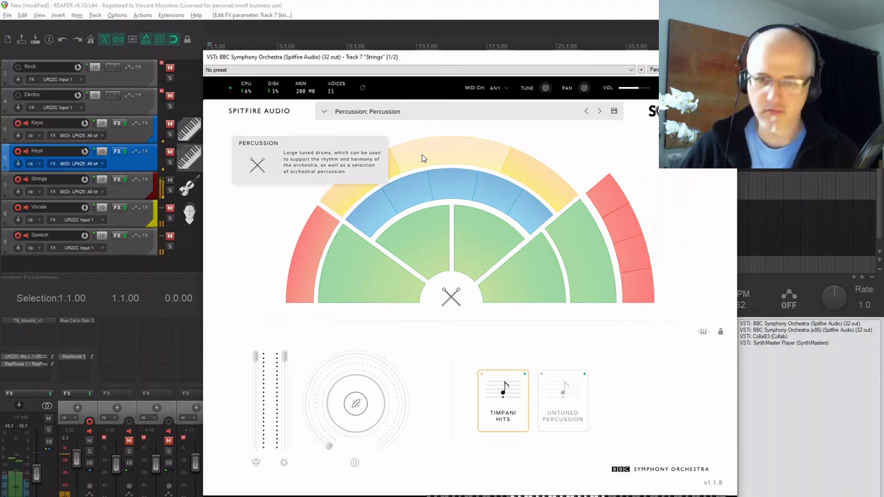
click(563, 391)
click(489, 397)
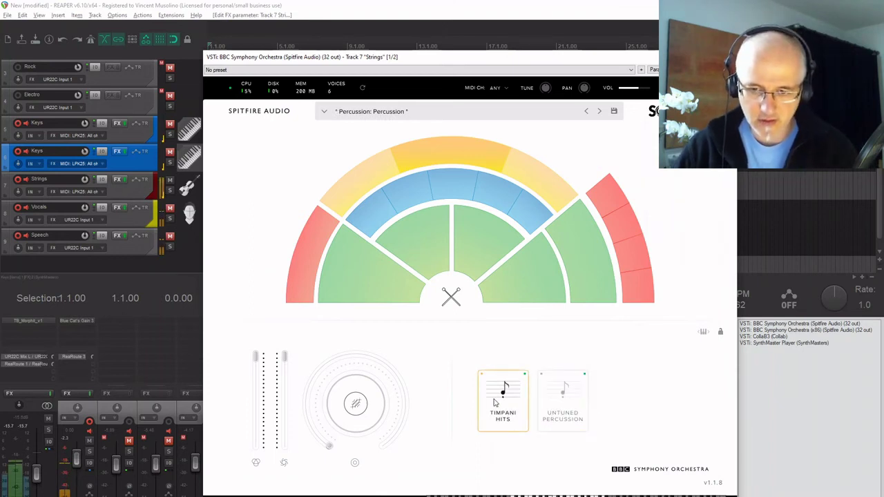
click(542, 406)
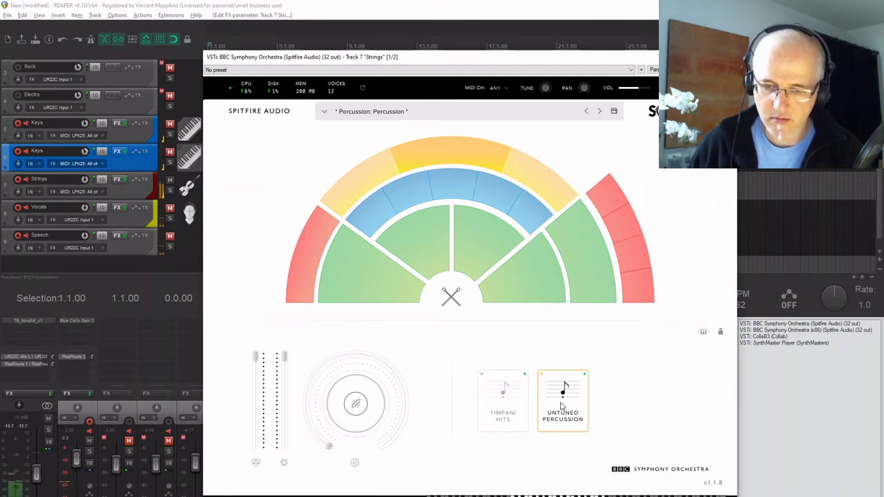
Audition Tuned Percussion with Tubular Bells, Marimba, Xylophone and Glockenspiel in turn, and close the instrument window.
click(532, 168)
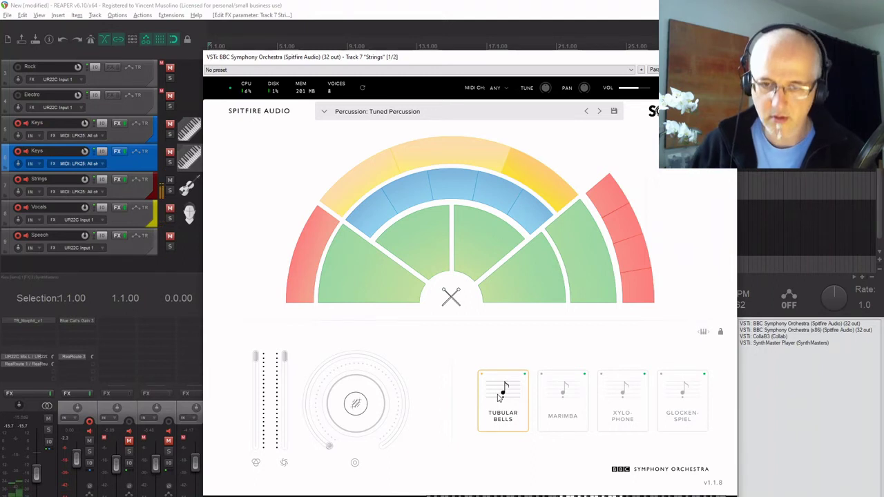
click(560, 407)
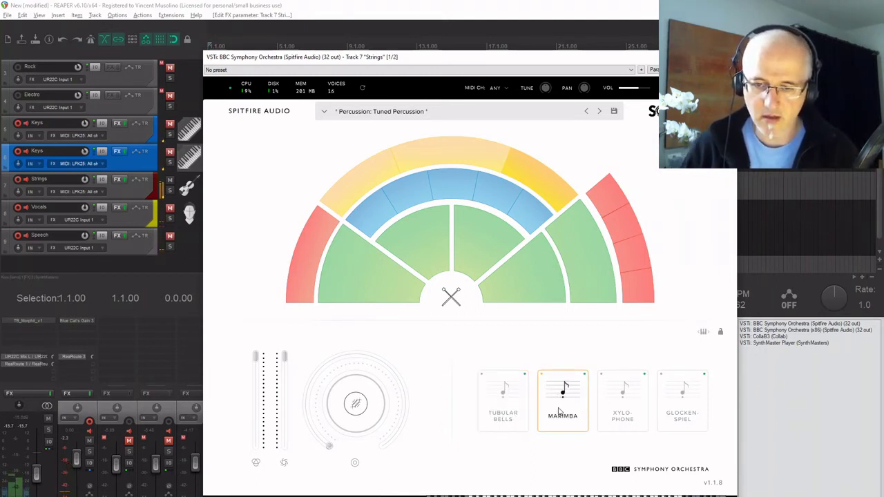
click(611, 410)
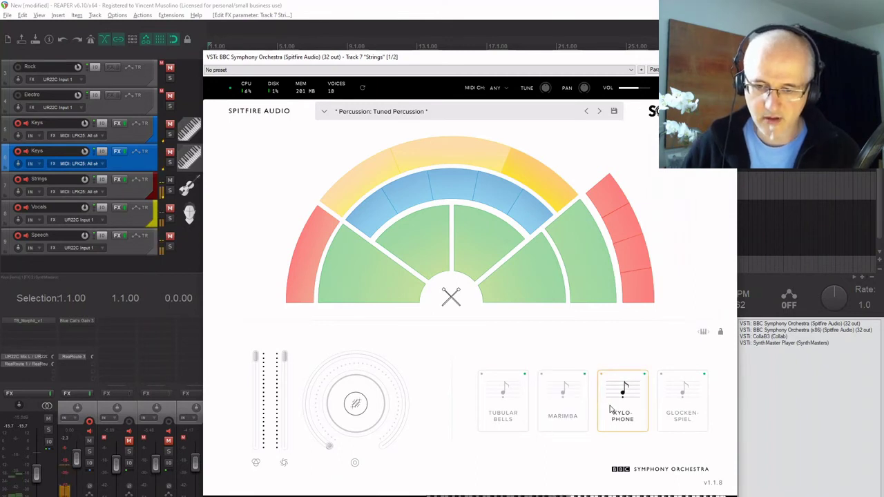
click(663, 402)
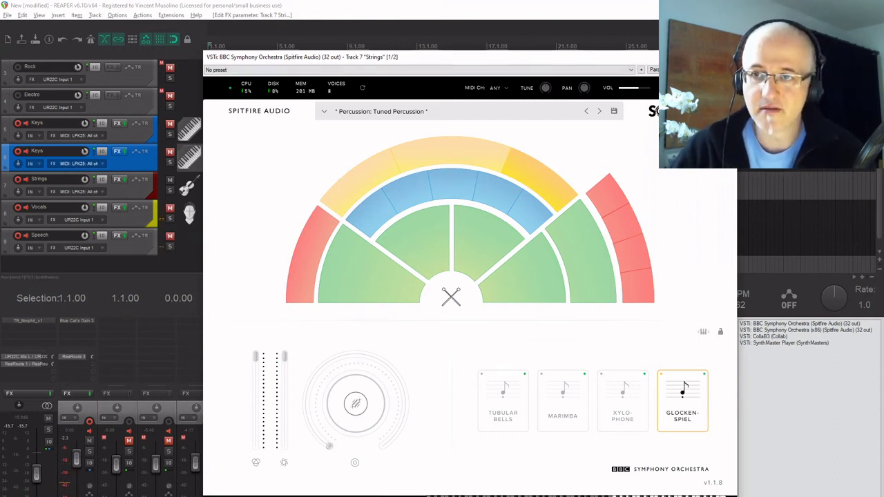
key(Escape)
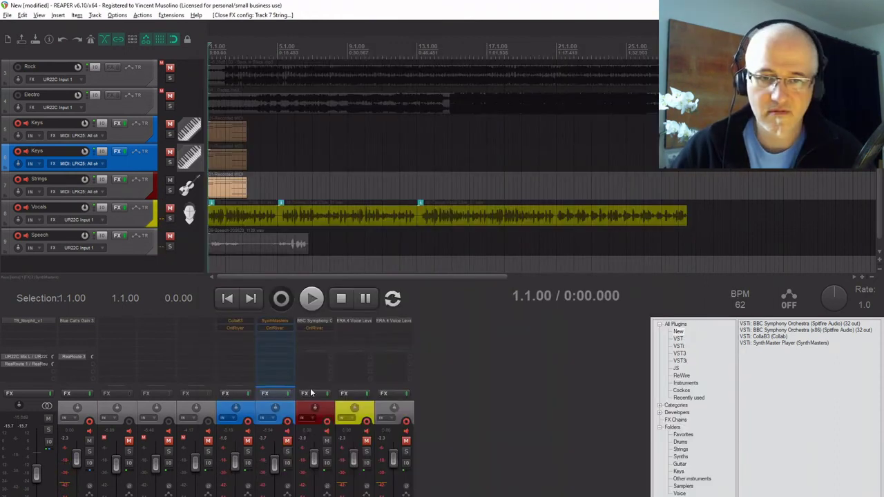
Reopen BBC Symphony Orchestra on the Strings track, load Violins 1 to play it, and close the instrument window.
click(310, 322)
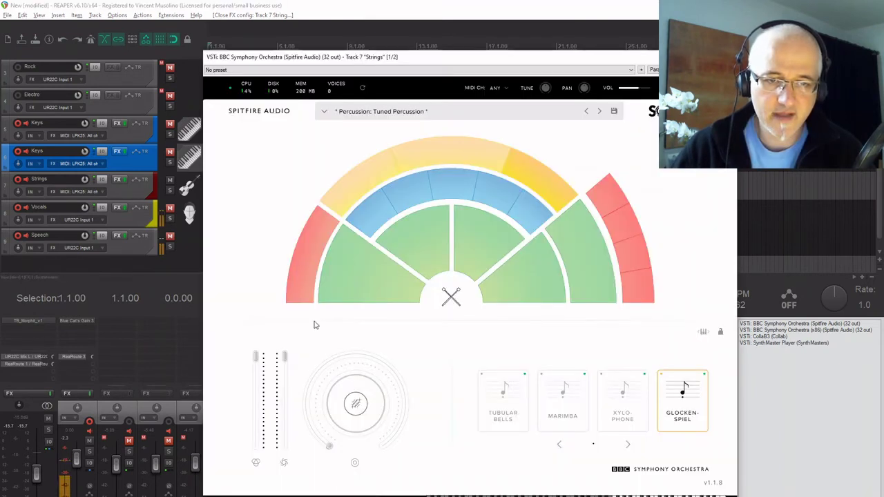
click(388, 291)
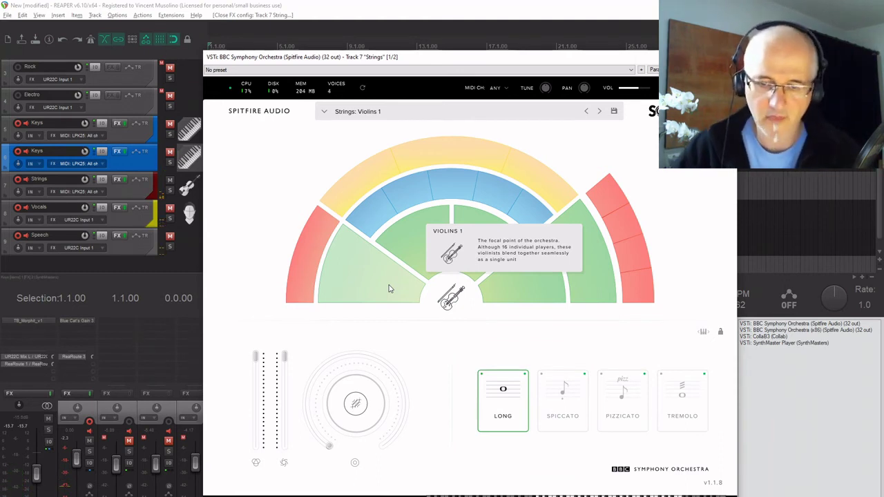
key(alt+Tab)
key(alt+Tab)
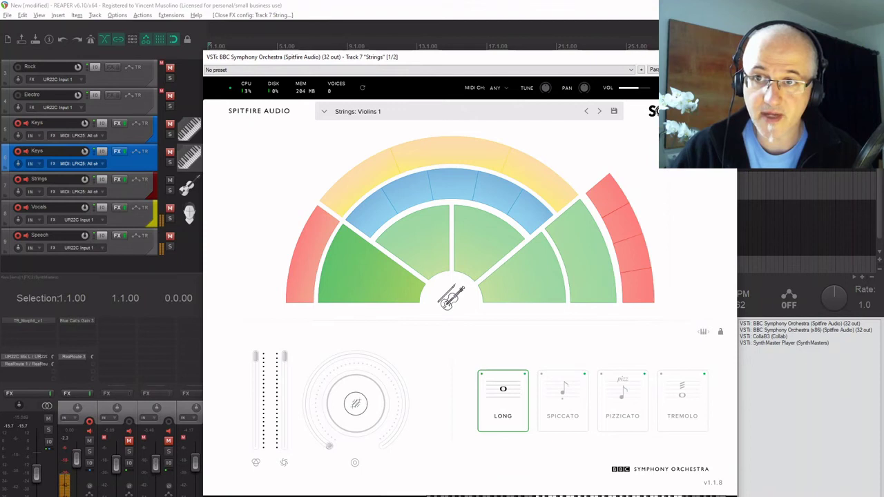
key(Escape)
Enable the OrilRiver reverb with its Large Hall preset on the Strings track to hear Violins 1 through it.
click(316, 328)
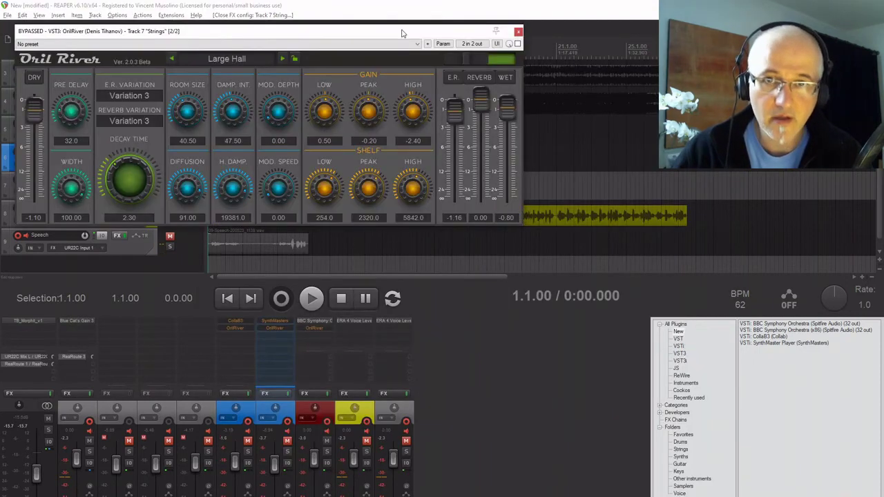
drag(338, 35, 485, 129)
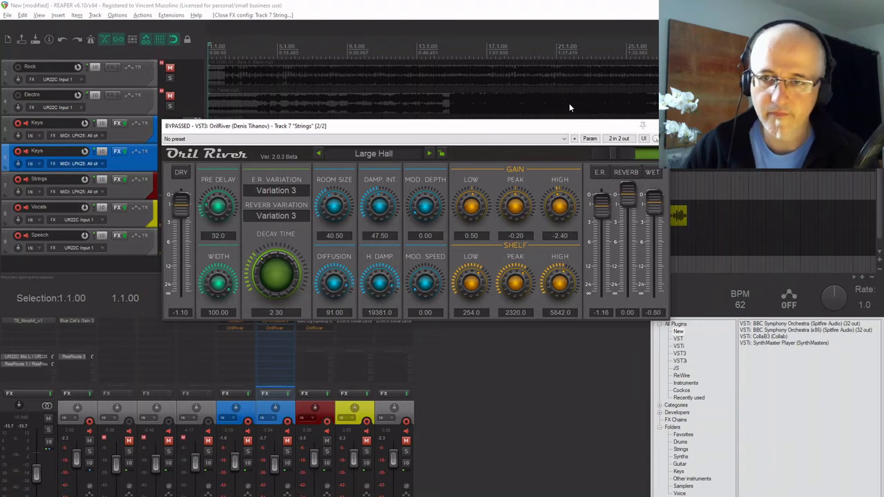
click(654, 138)
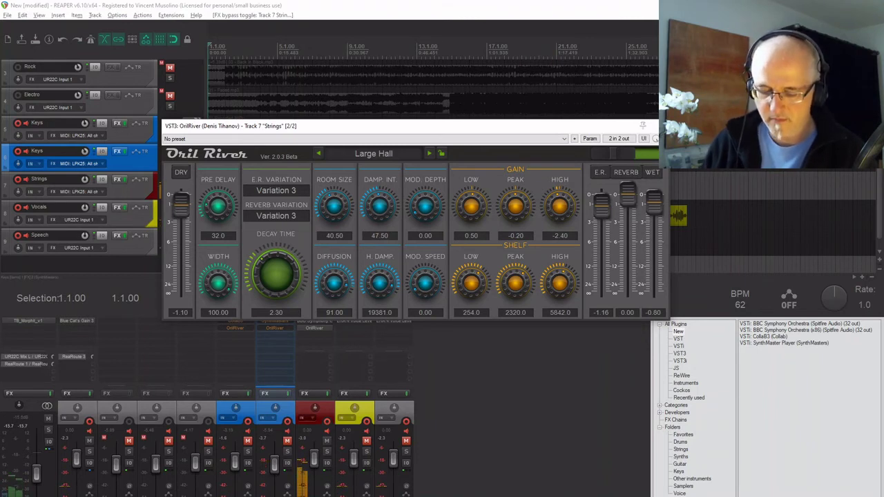
key(Escape)
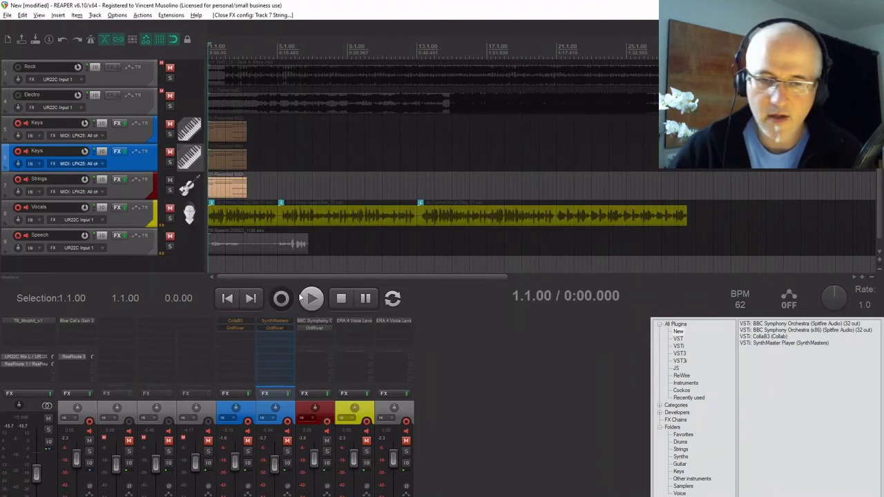
Bypass BBC Symphony Orchestra and OrilRiver on the Strings track and mute the track.
click(323, 319)
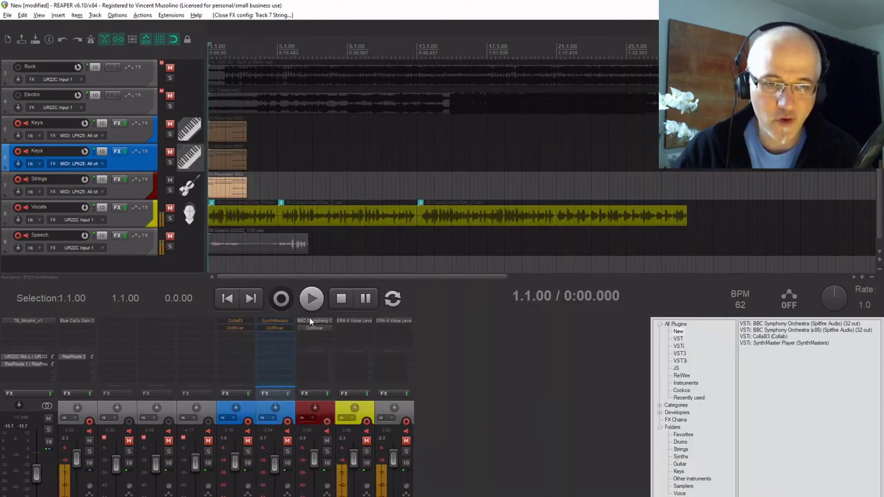
shift+click(309, 321)
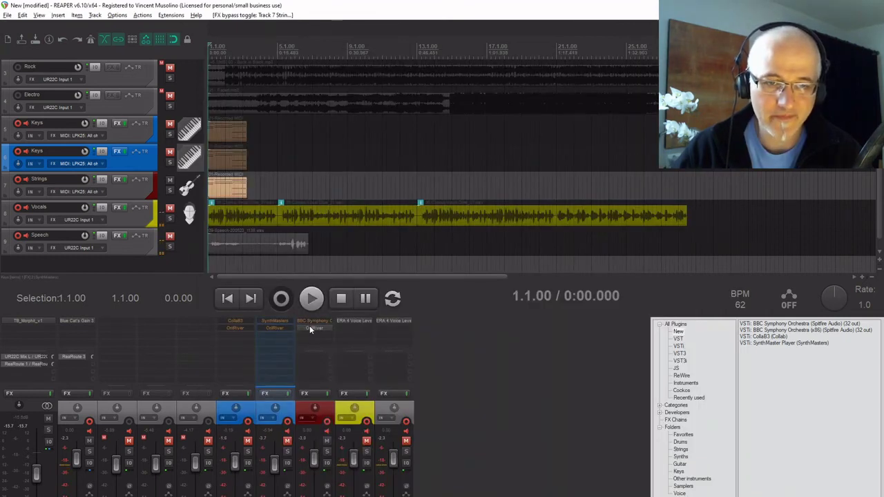
click(169, 182)
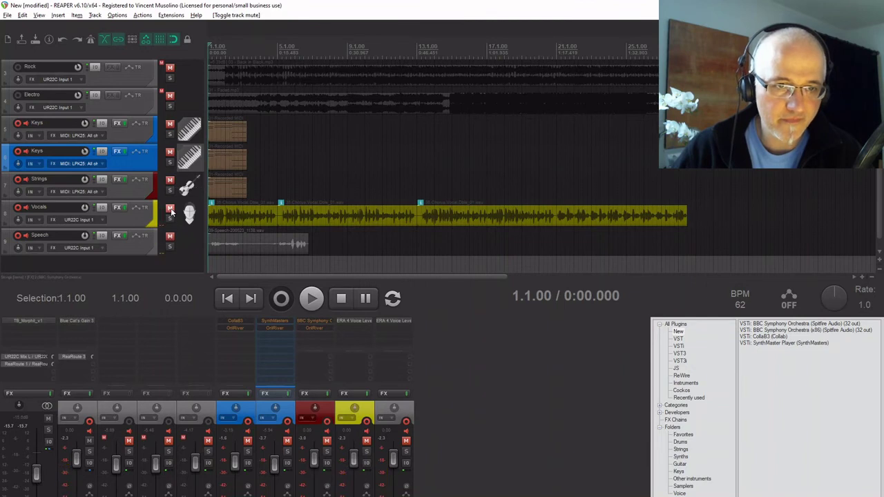
Unmute the Vocals track and play a short passage from the start of the project.
click(170, 208)
click(309, 304)
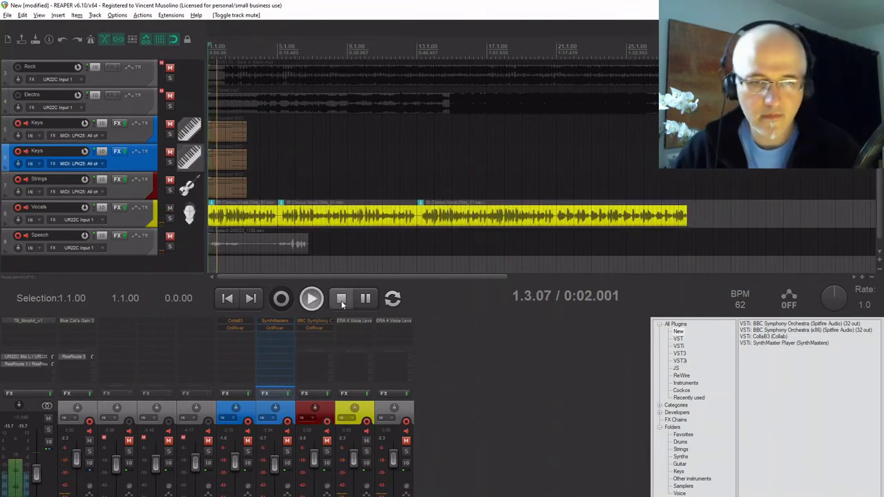
click(342, 299)
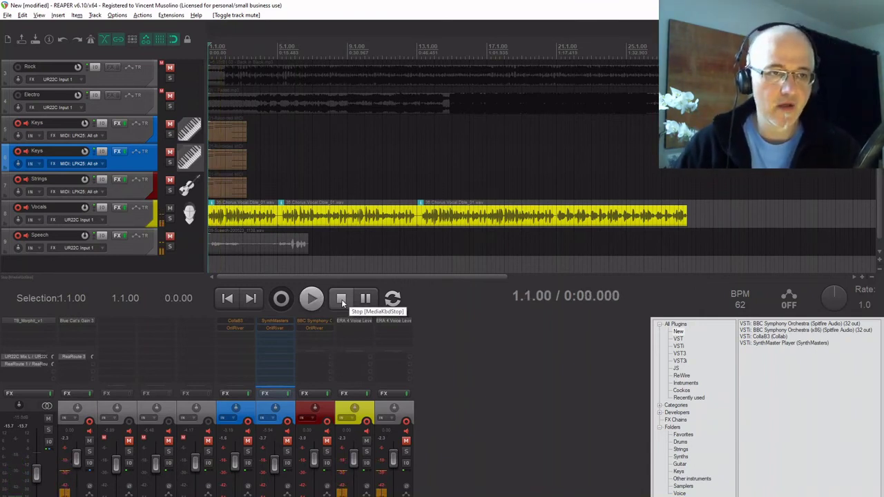
Disarm both Keys tracks and the Strings track for recording.
click(17, 122)
click(17, 150)
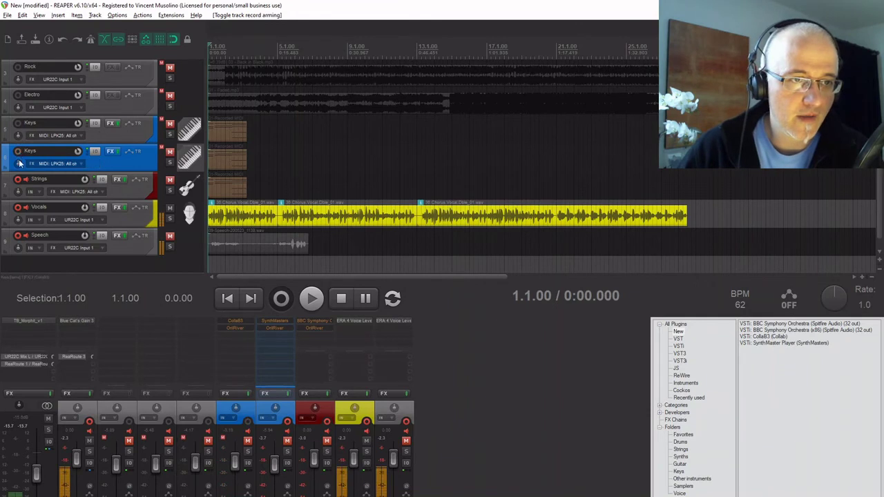
click(17, 179)
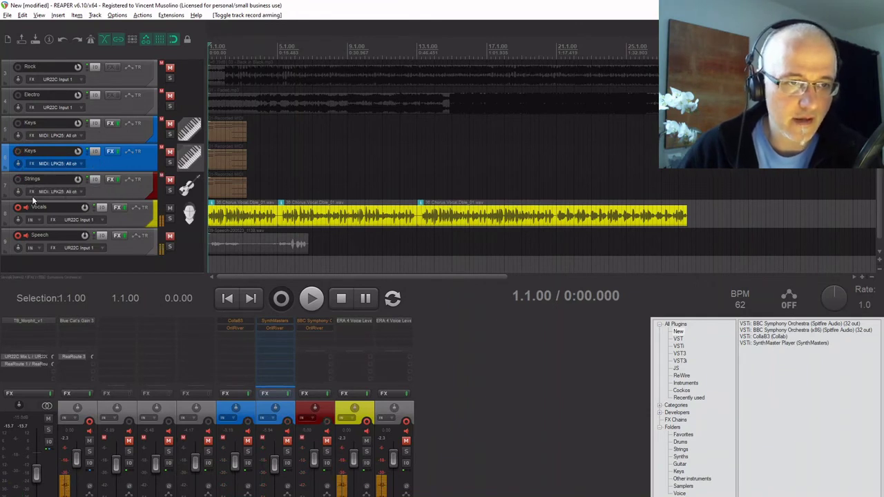
Turn off input monitoring on Vocals, disarm the Vocals and Speech tracks, and play the vocal recording from the start.
scroll(35, 178, down, 1)
scroll(36, 178, up, 3)
scroll(36, 179, down, 3)
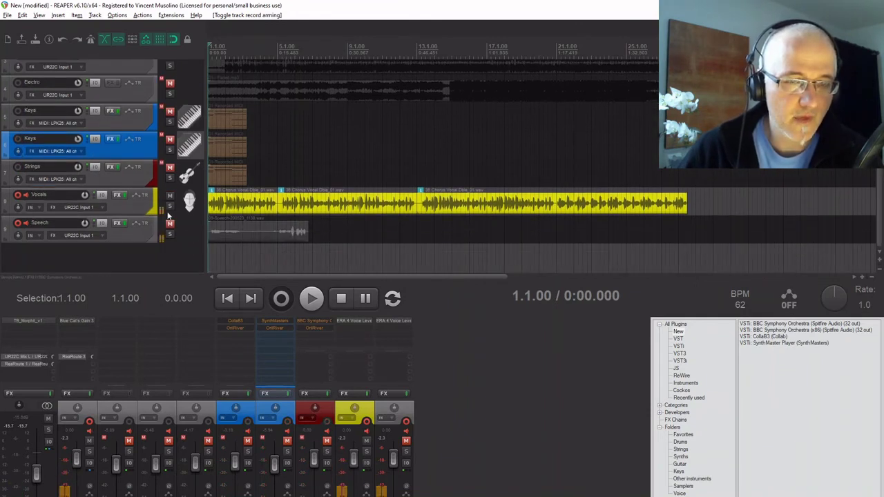
click(25, 194)
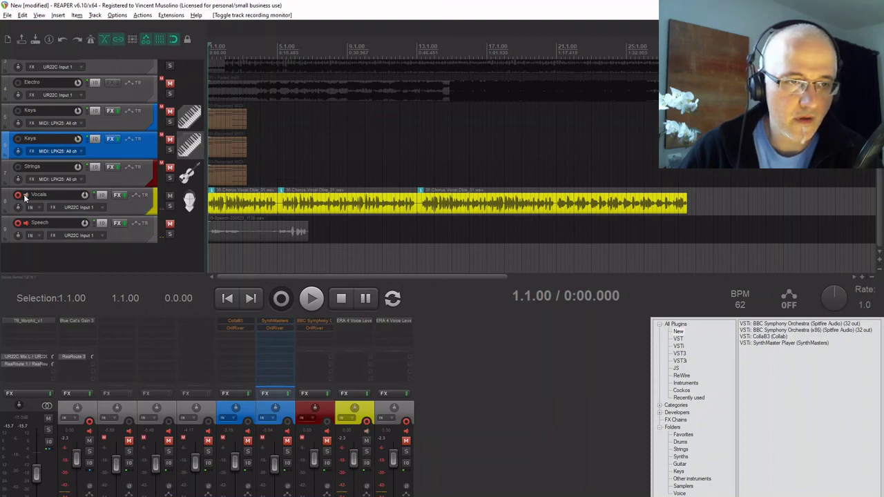
click(17, 196)
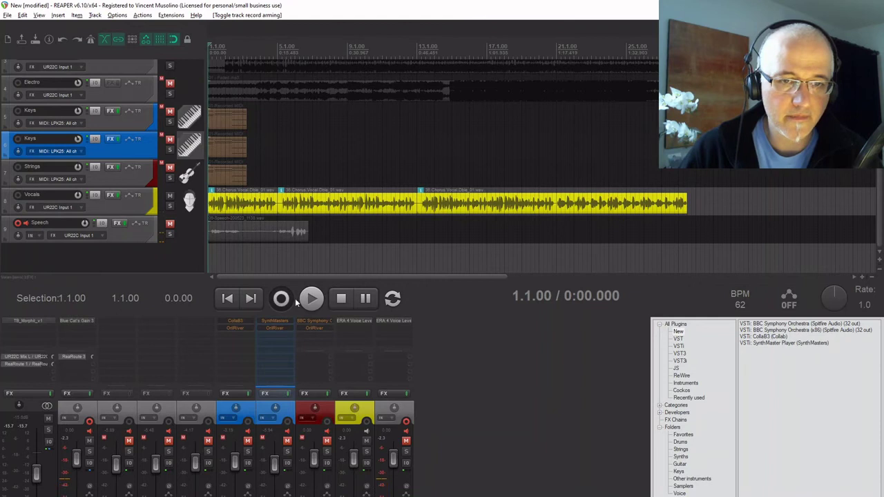
click(309, 300)
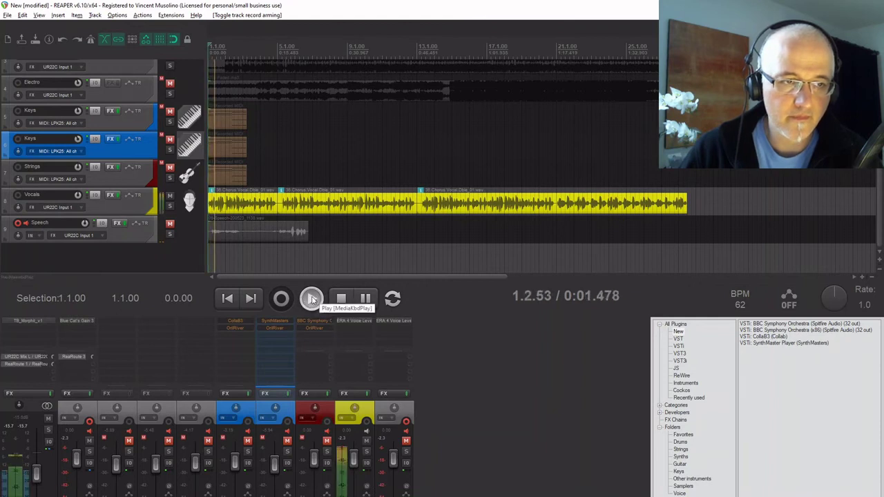
click(17, 223)
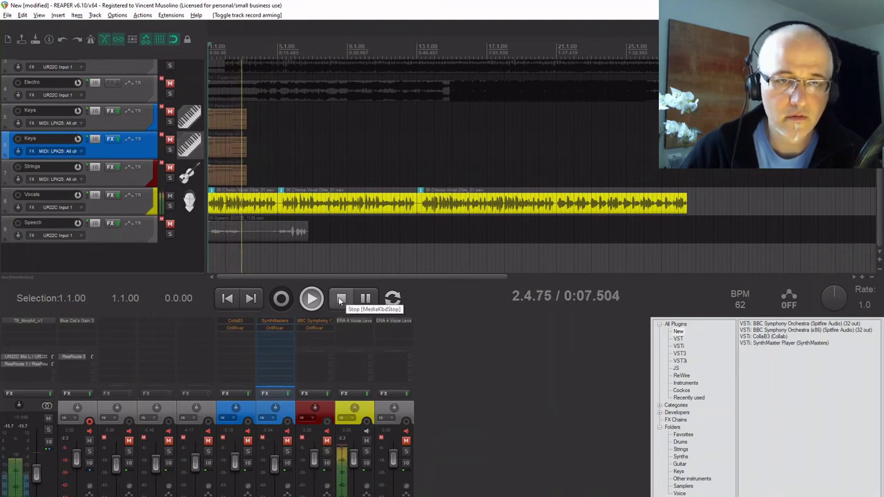
Open ERA 4 Voice Leveler on the Vocals track during playback and bypass it to hear the unprocessed vocals.
scroll(243, 205, up, 4)
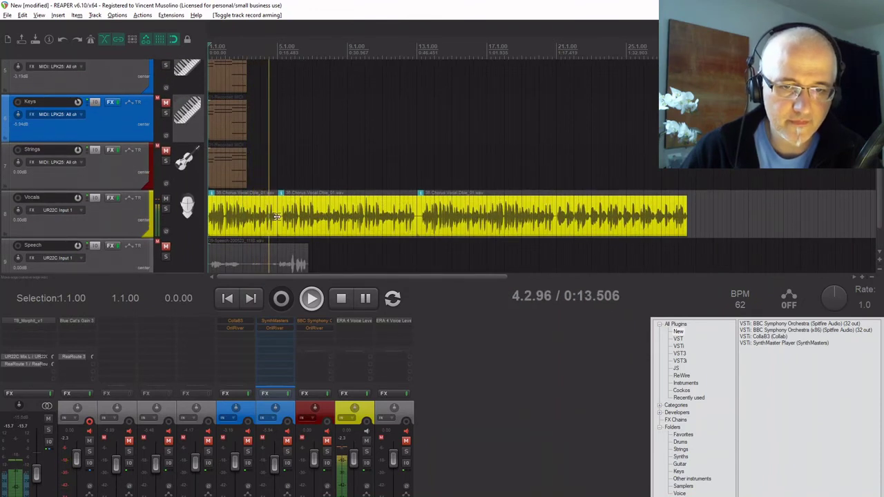
click(353, 321)
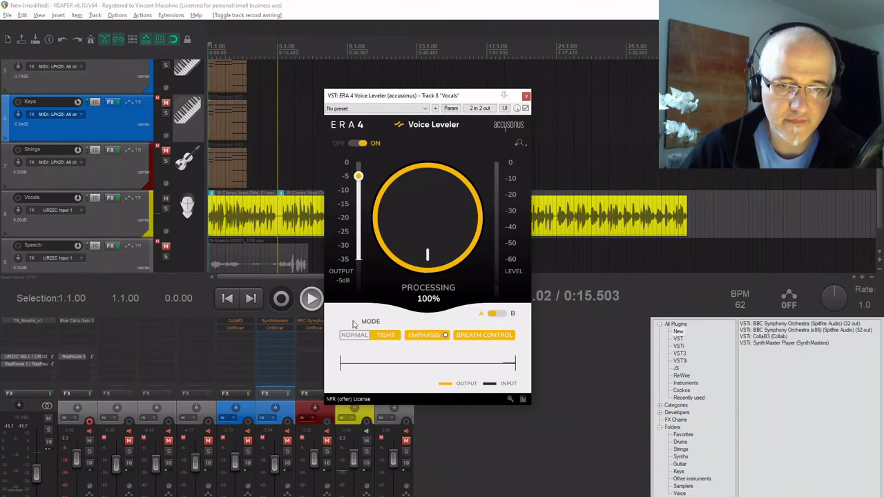
drag(379, 95, 376, 105)
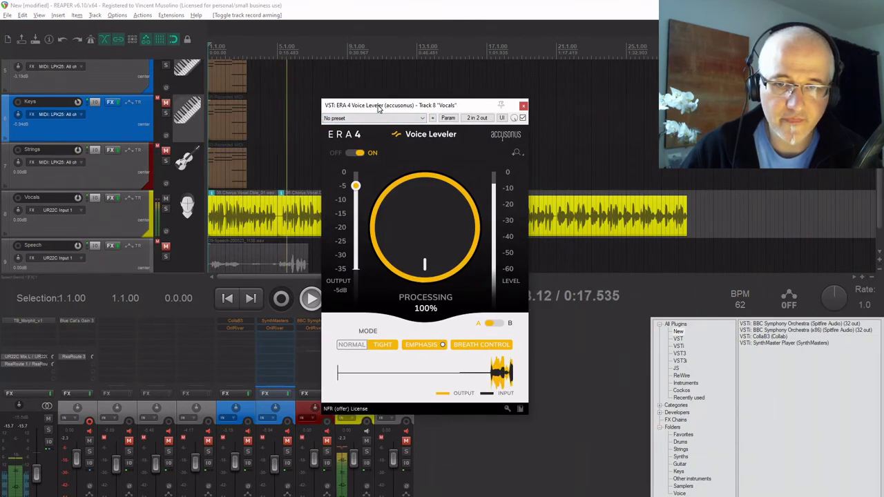
click(522, 117)
drag(445, 110, 578, 122)
drag(541, 170, 550, 148)
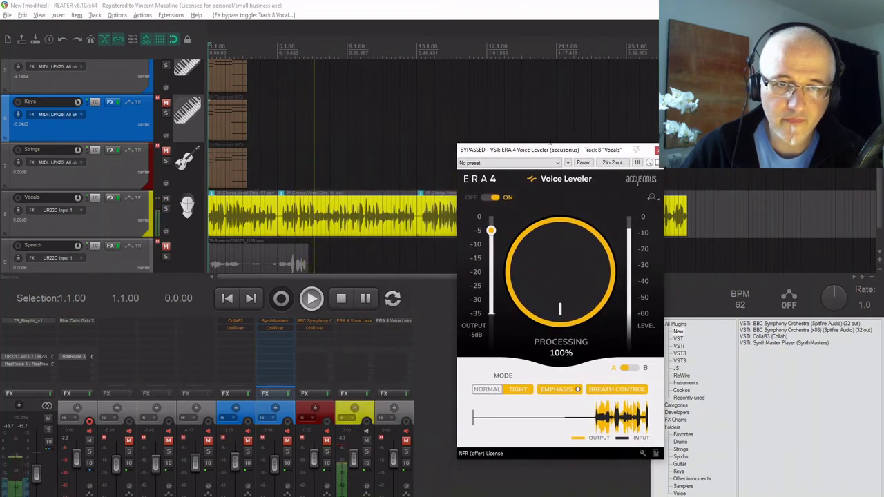
Set the play position to 0:21.290, move the Voice Leveler window clear of the second vocal clip, and play the bypassed vocals.
click(302, 50)
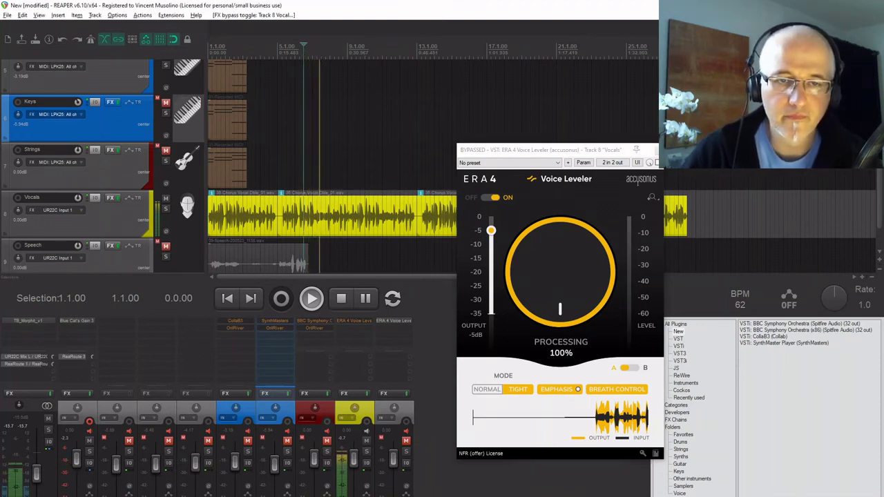
key(space)
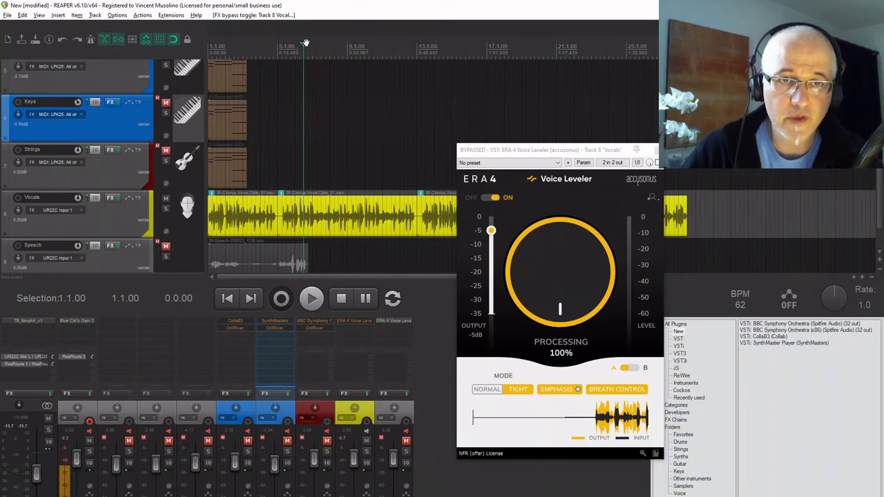
drag(562, 145, 513, 144)
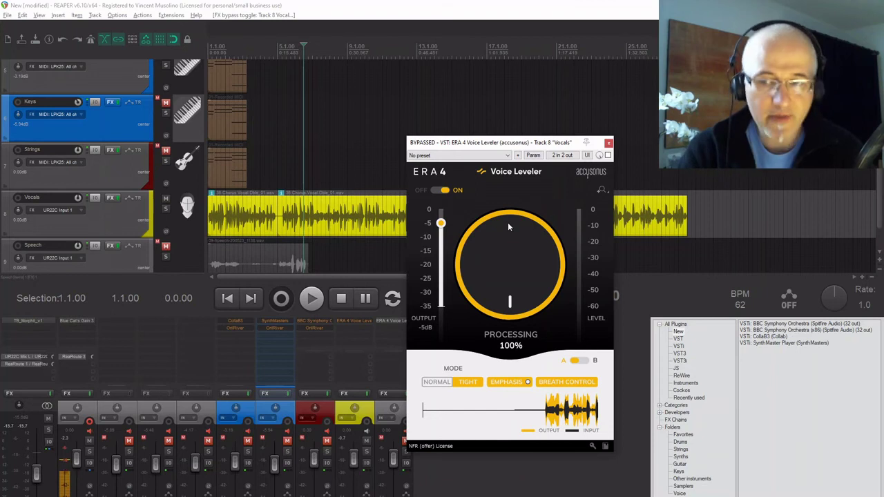
drag(506, 146, 485, 109)
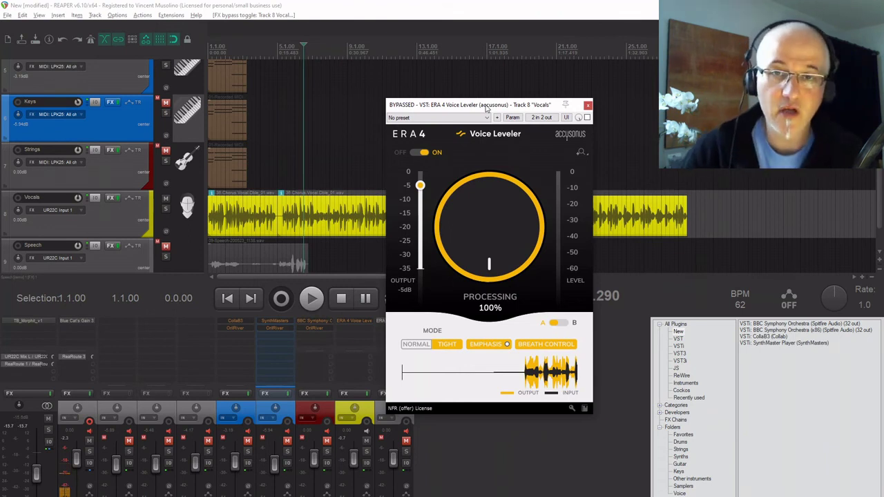
drag(461, 104, 440, 116)
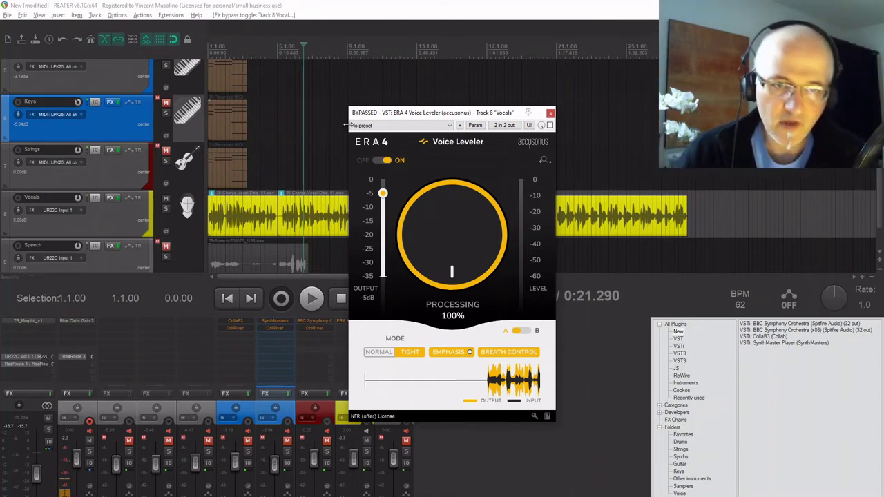
drag(408, 117, 486, 122)
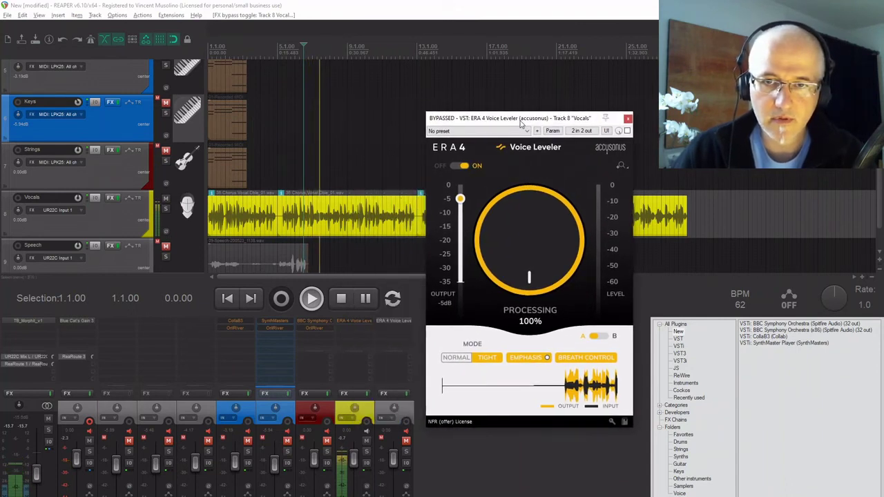
key(space)
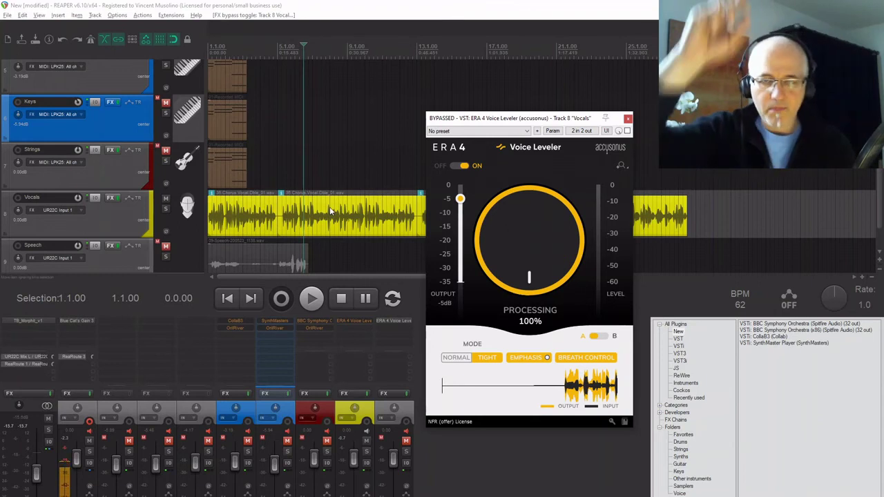
Try lowering the Voice Leveler's Processing amount to about 50%, and return it to 100%.
drag(506, 222, 505, 264)
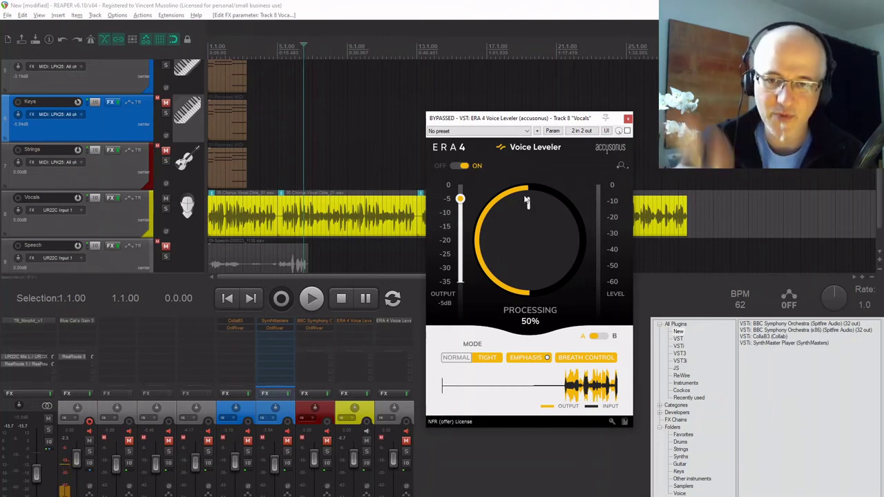
drag(524, 220, 503, 202)
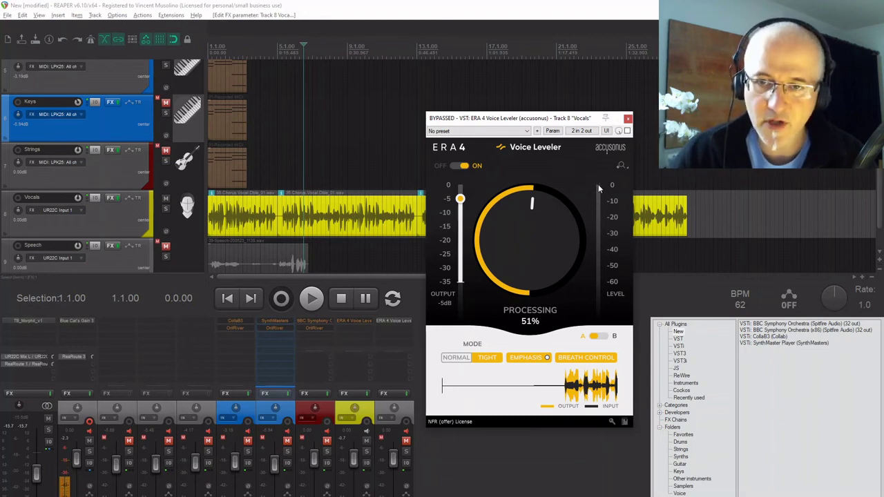
drag(538, 210, 536, 27)
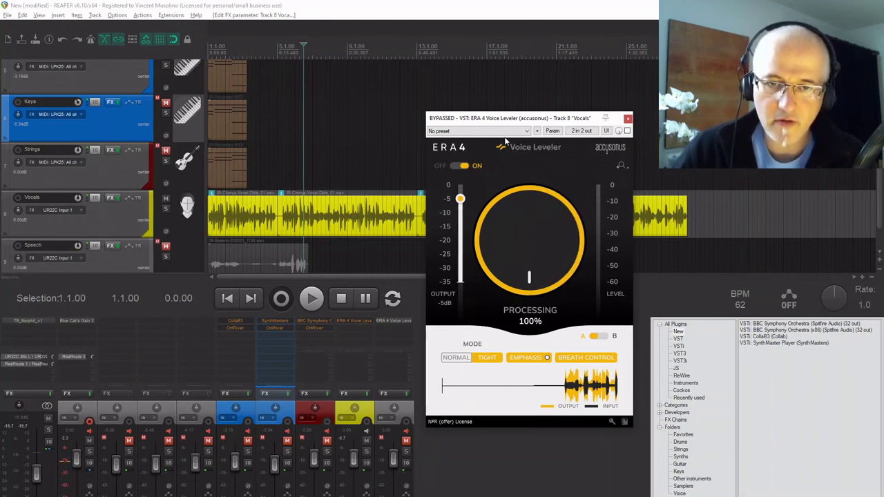
Play the vocals with Voice Leveler enabled, lower its output to -7 dB, and toggle the bypass to compare.
key(space)
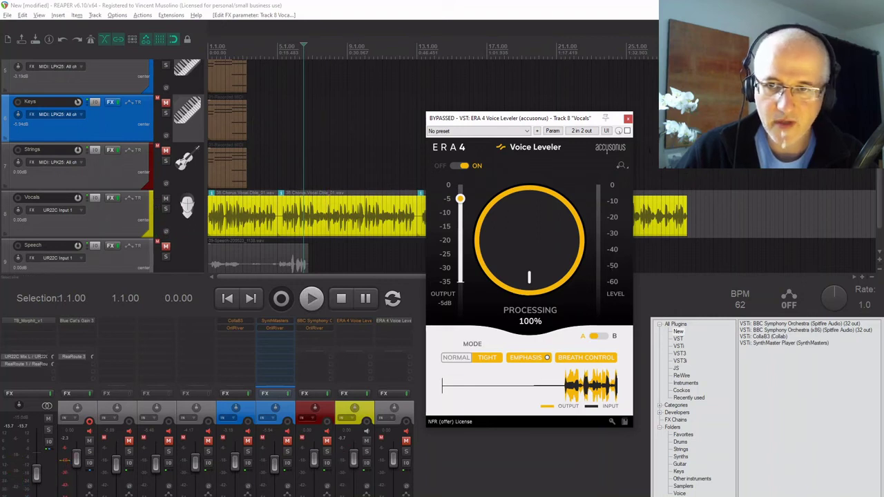
click(626, 131)
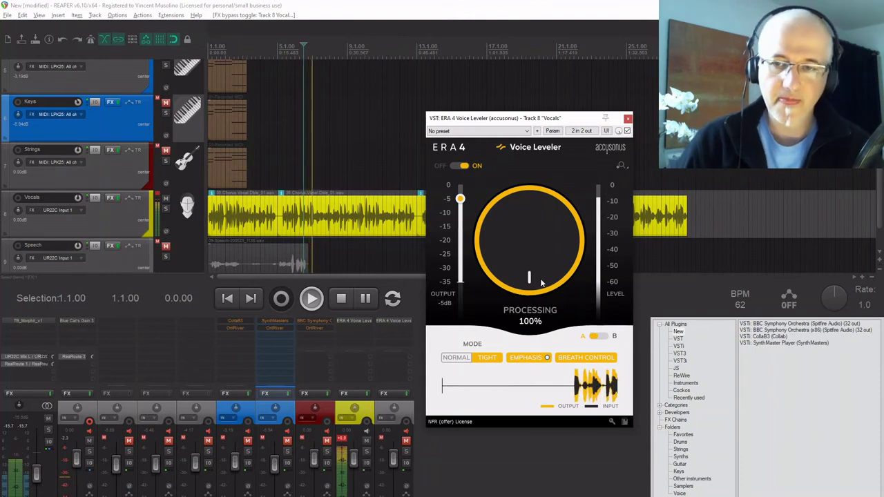
drag(460, 201, 461, 208)
click(627, 131)
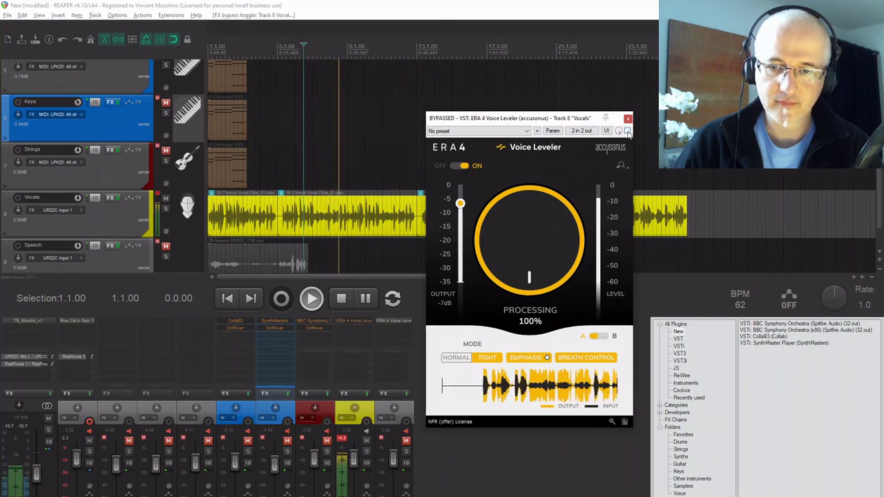
click(627, 131)
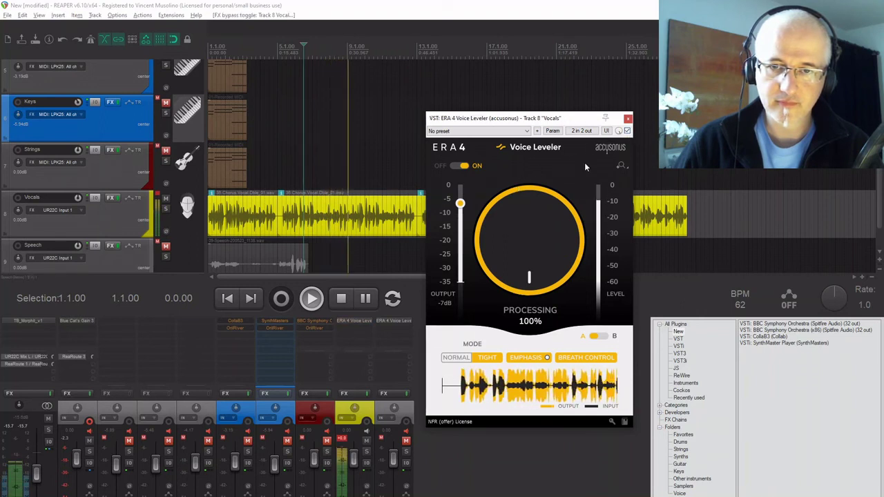
Lower the Voice Leveler output to -10 dB and compare processed and bypassed vocals over repeated playback, ending bypassed.
drag(460, 203, 461, 214)
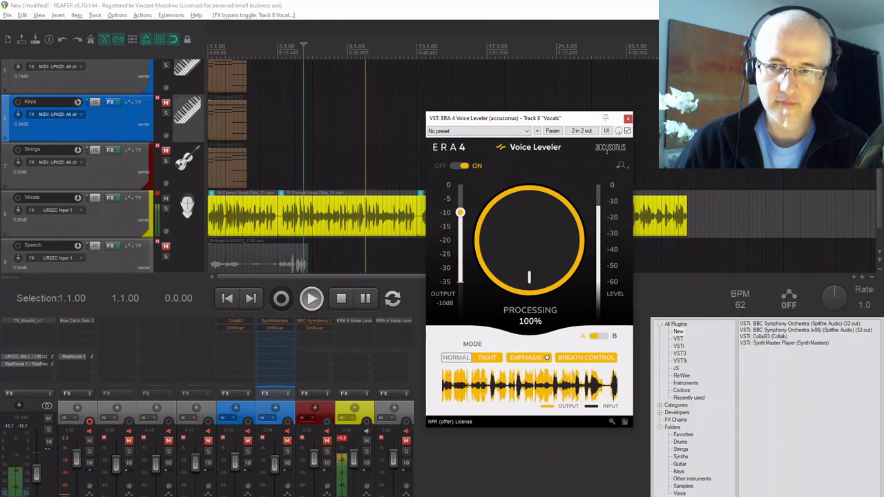
click(627, 131)
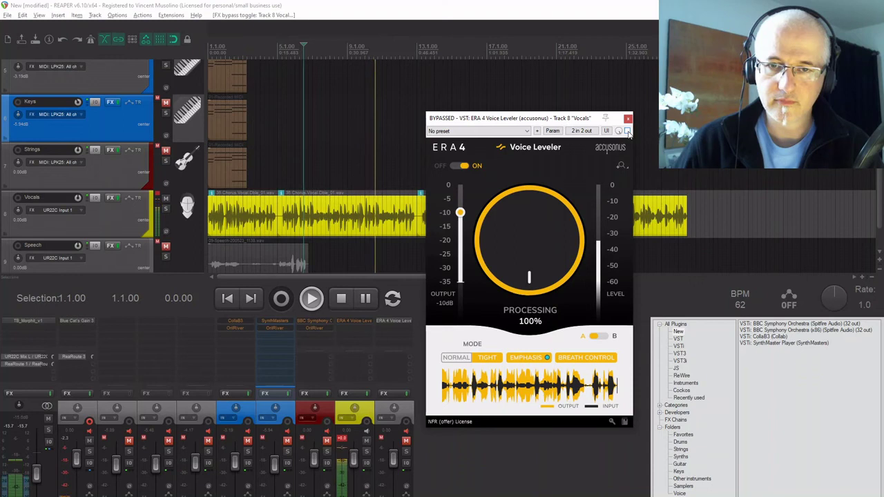
click(626, 131)
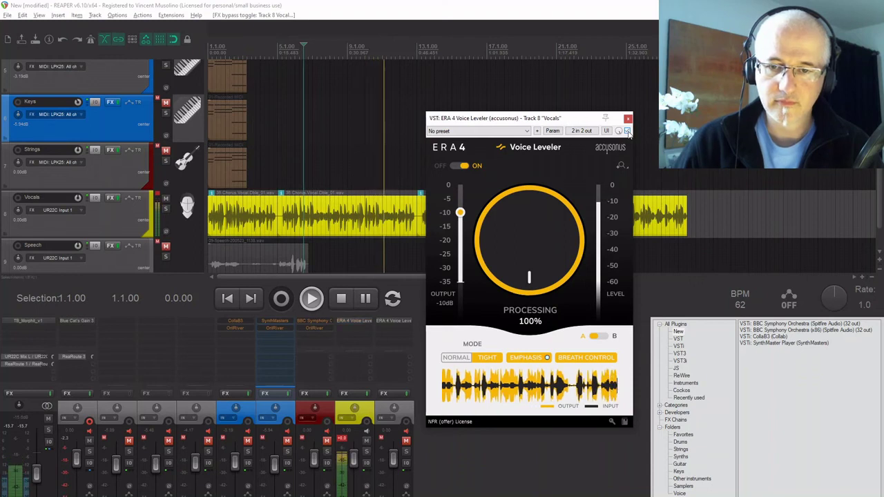
key(space)
key(space)
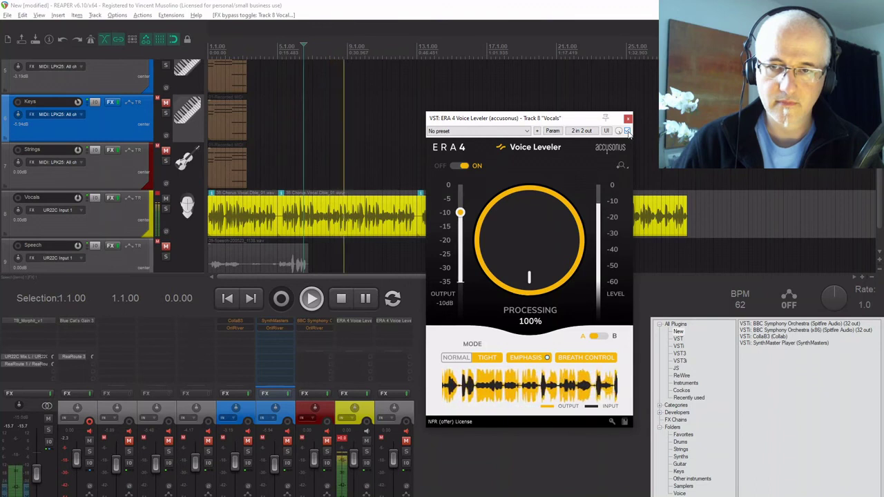
click(627, 132)
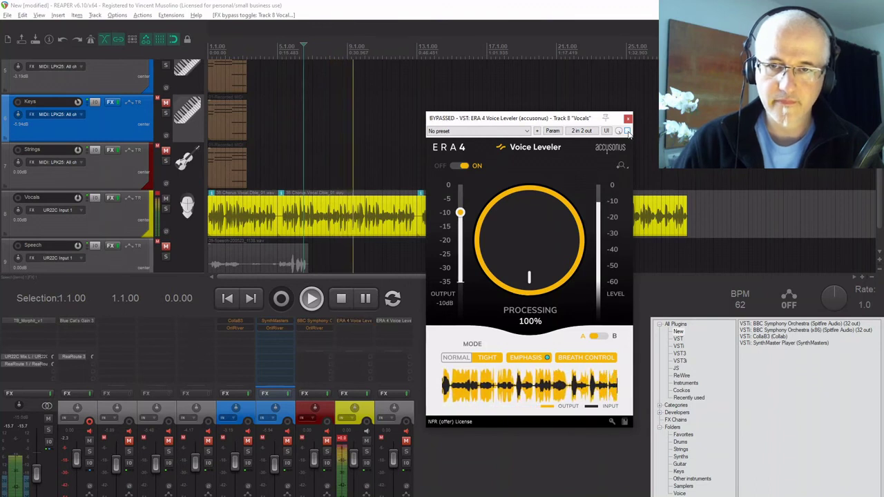
key(space)
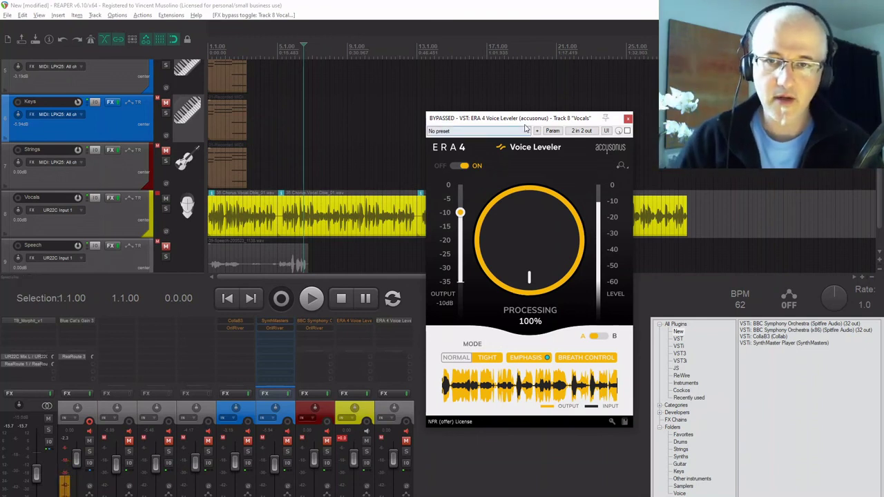
Reduce the Voice Leveler's Processing to 28% and play the vocals with the plug-in enabled.
drag(528, 121, 506, 110)
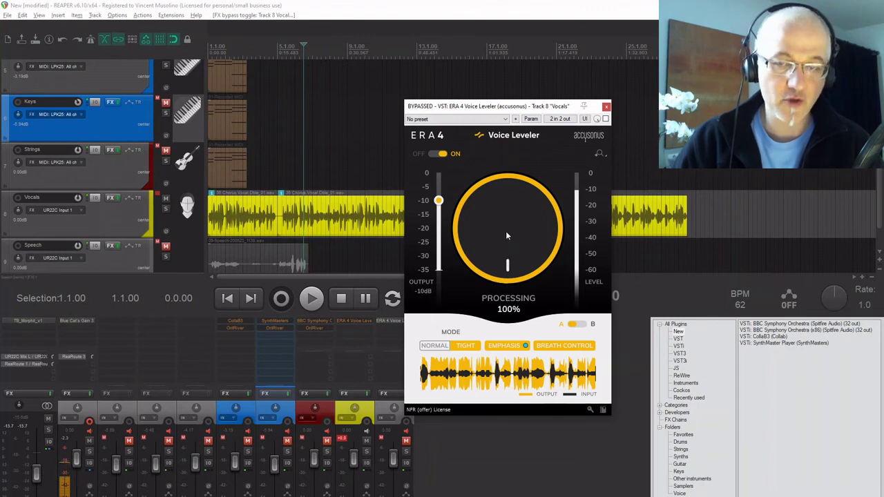
drag(506, 234, 488, 275)
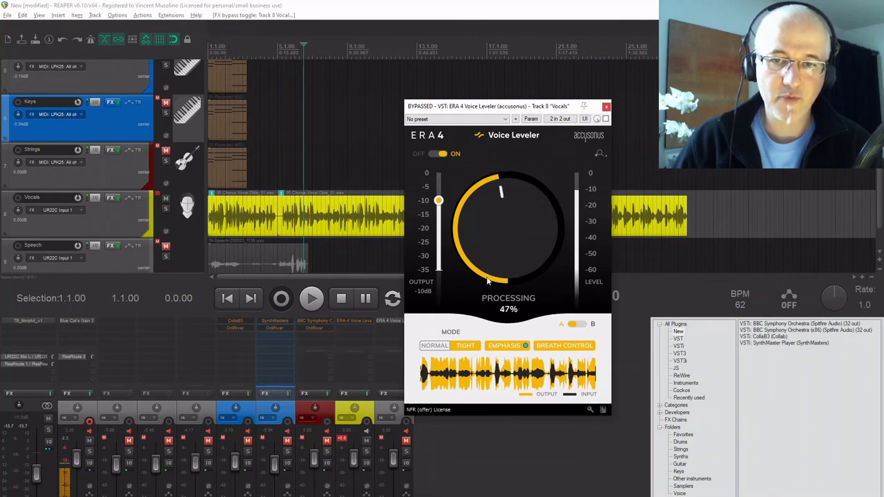
click(605, 119)
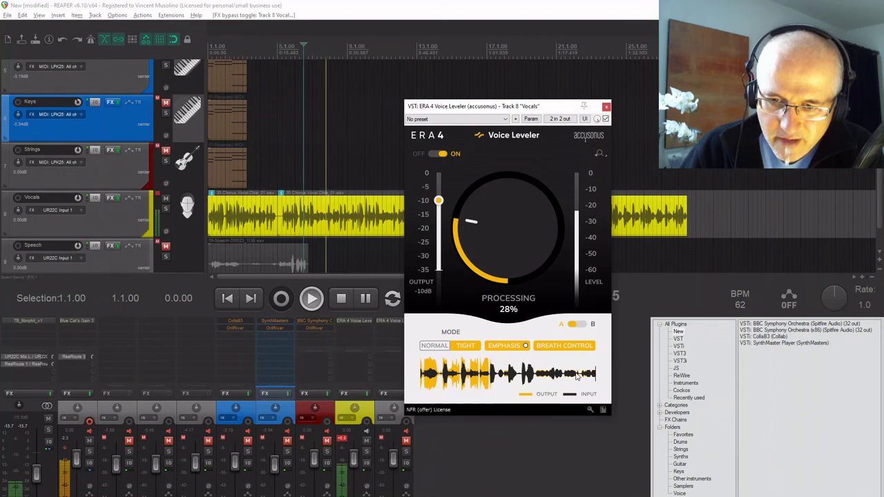
Set Processing to 50% and the output to 0 dB, and compare enabled and bypassed vocals during playback.
drag(474, 245, 440, 186)
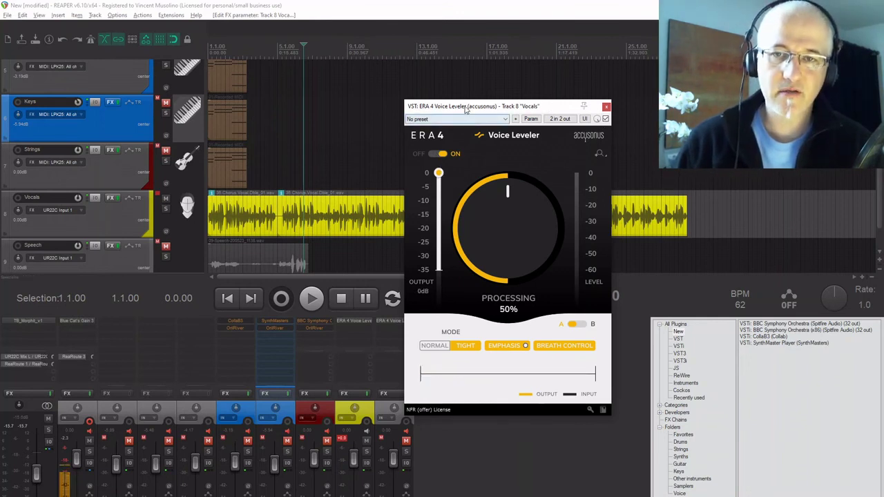
click(604, 120)
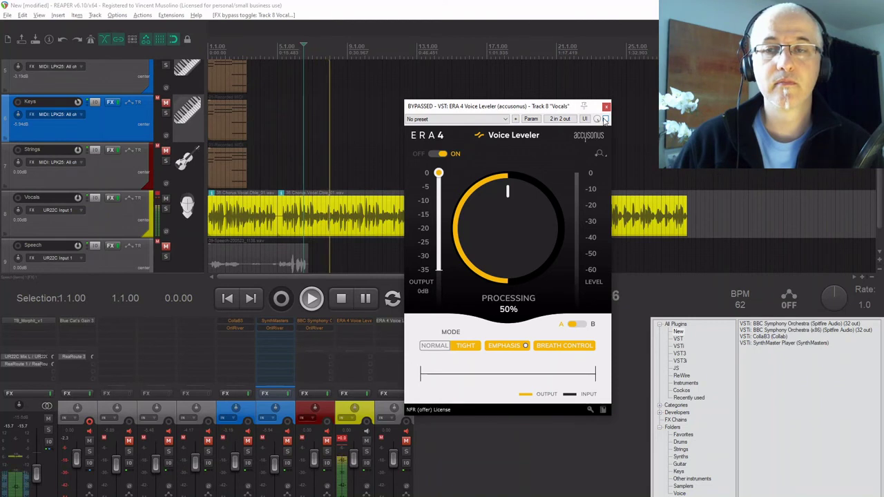
click(605, 119)
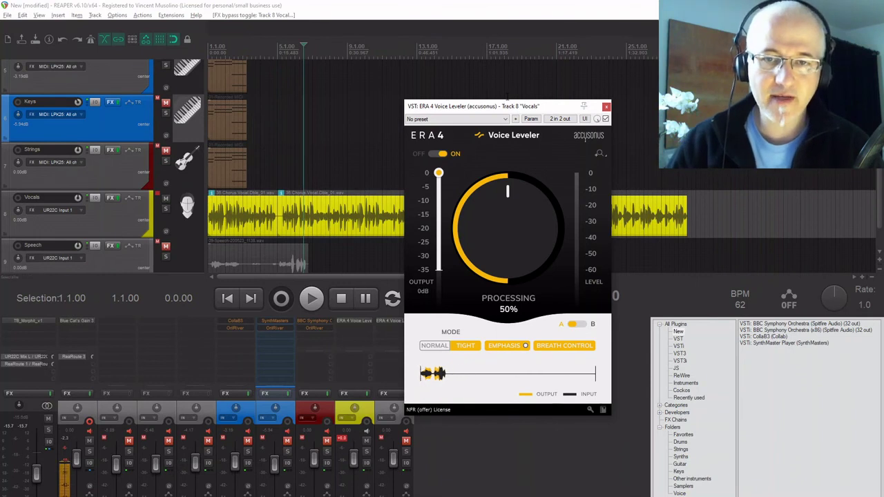
click(604, 119)
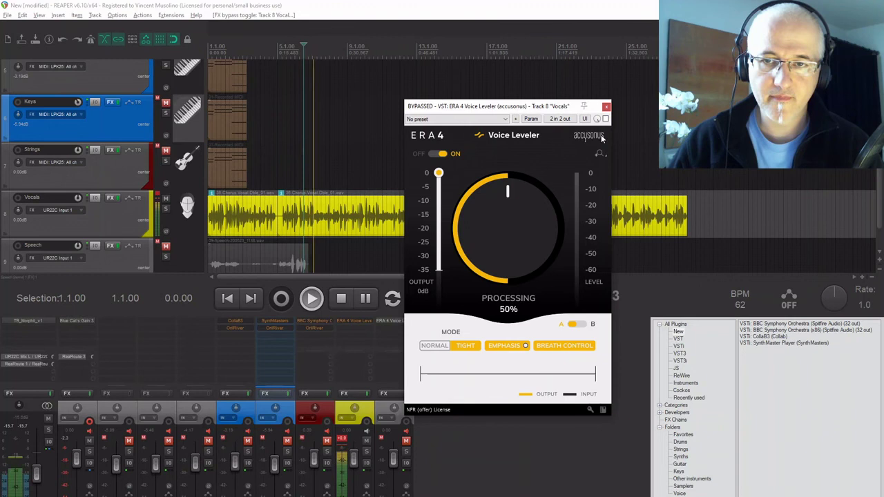
Set the Voice Leveler output to -5 dB, toggle the bypass during playback to compare, and stop with the plug-in enabled.
click(604, 119)
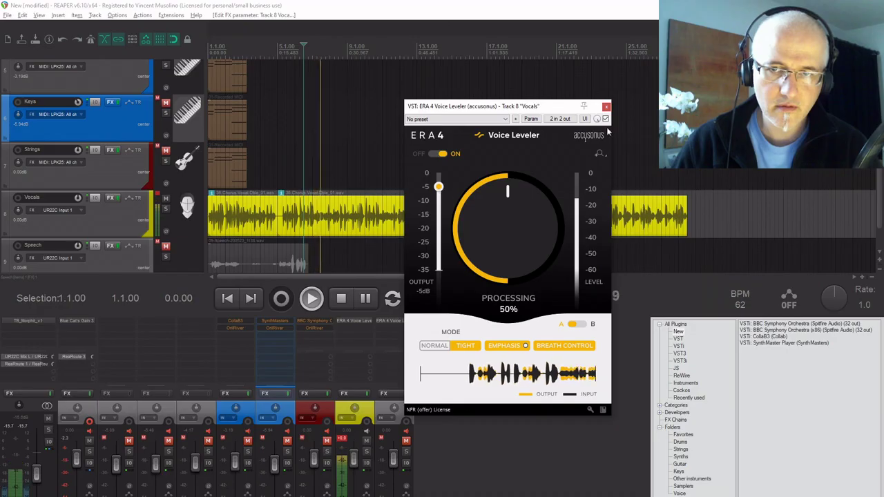
click(604, 119)
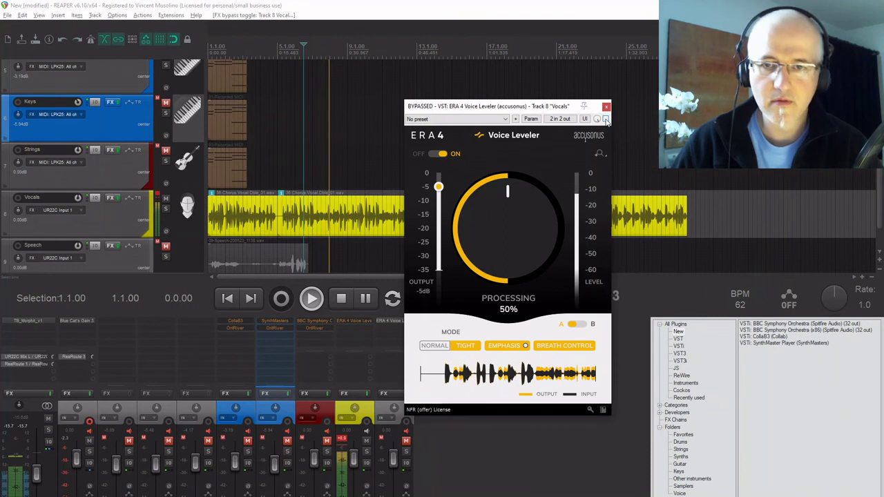
click(604, 118)
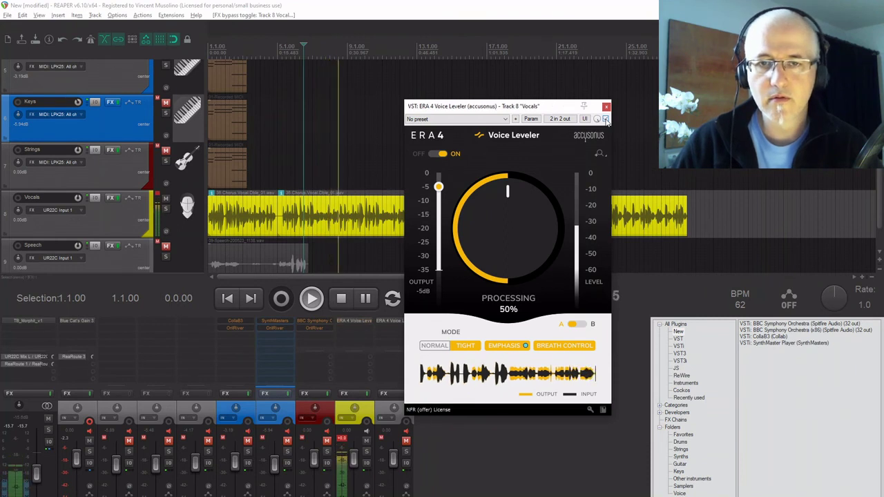
click(605, 119)
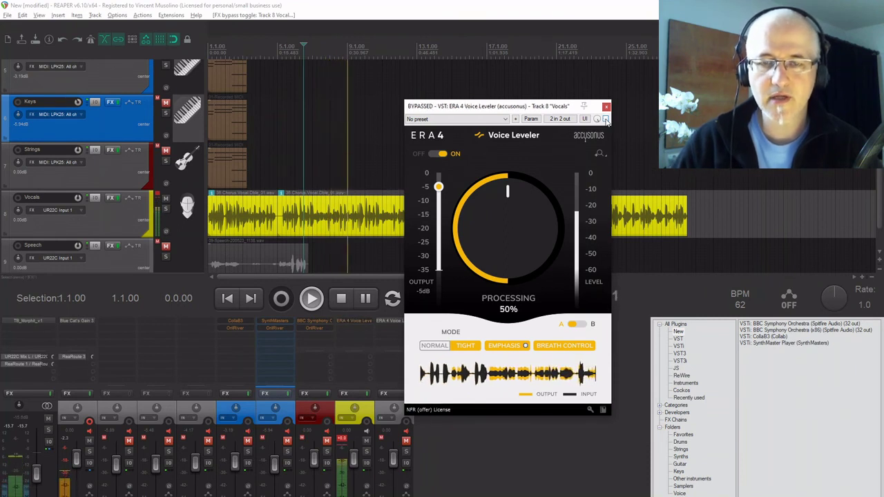
click(605, 119)
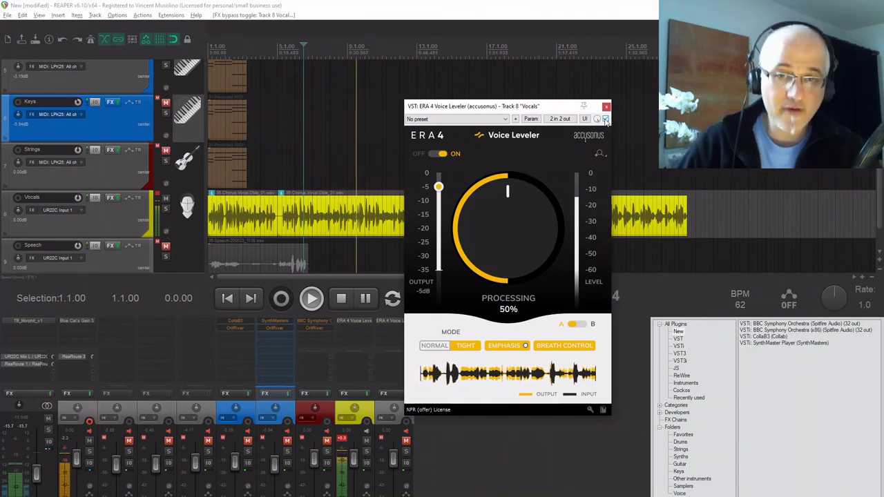
key(space)
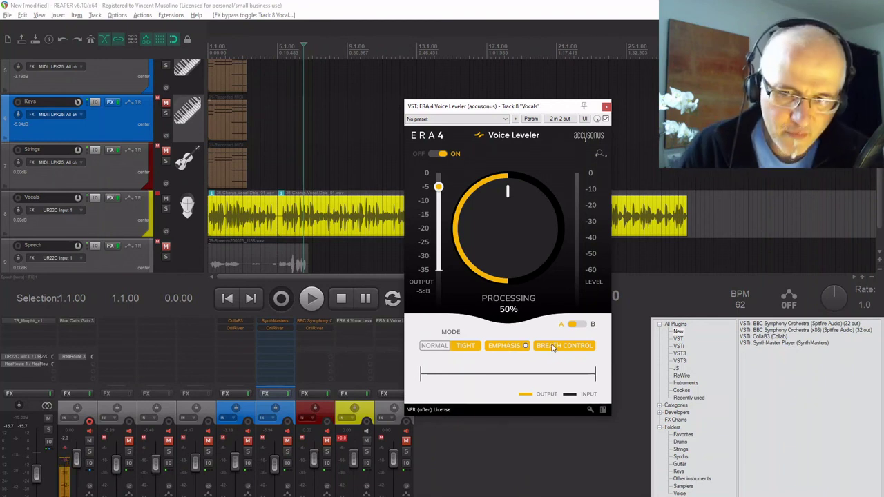
Unmute the Speech track, mute the Vocals track, and play the speech recording from the project start.
click(164, 246)
click(166, 199)
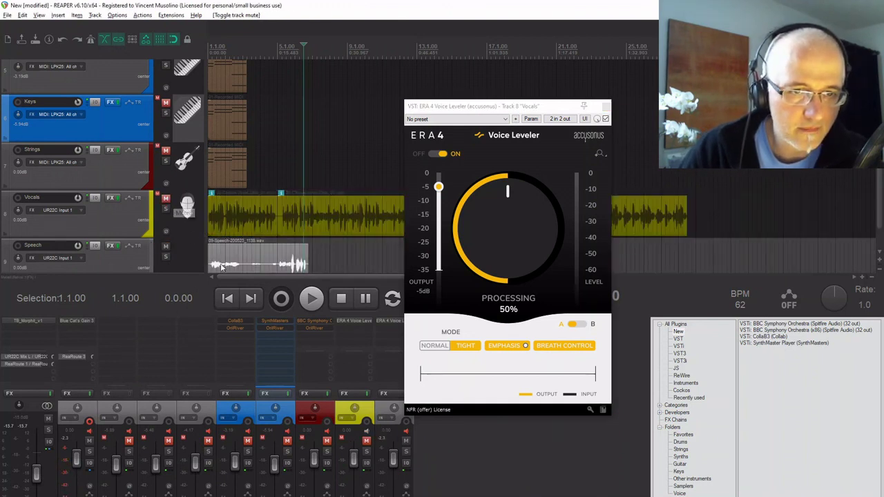
click(227, 298)
key(space)
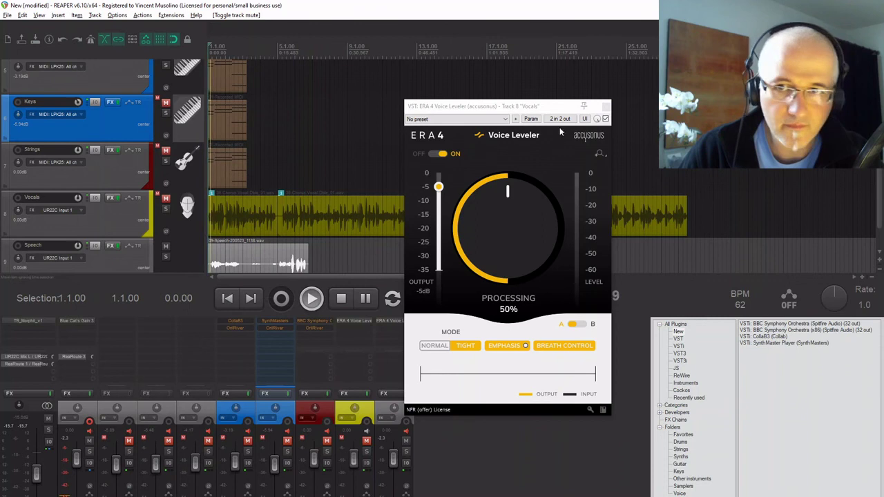
Bypass the Vocals track's Voice Leveler, replay the speech clip from its middle, and move the edit cursor back to about 3.2.12.
click(606, 119)
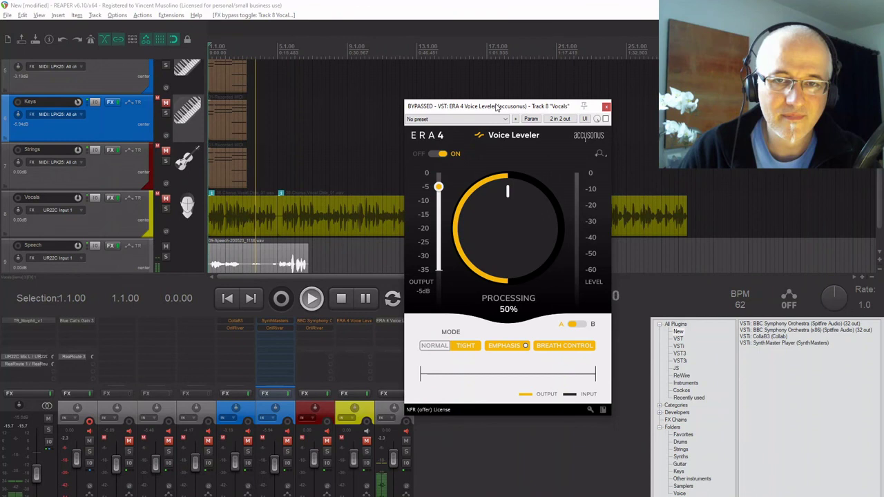
key(space)
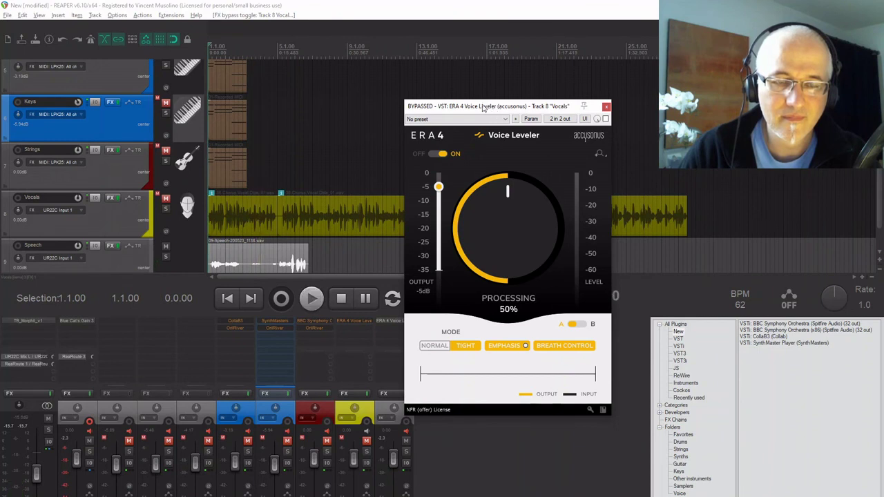
click(255, 243)
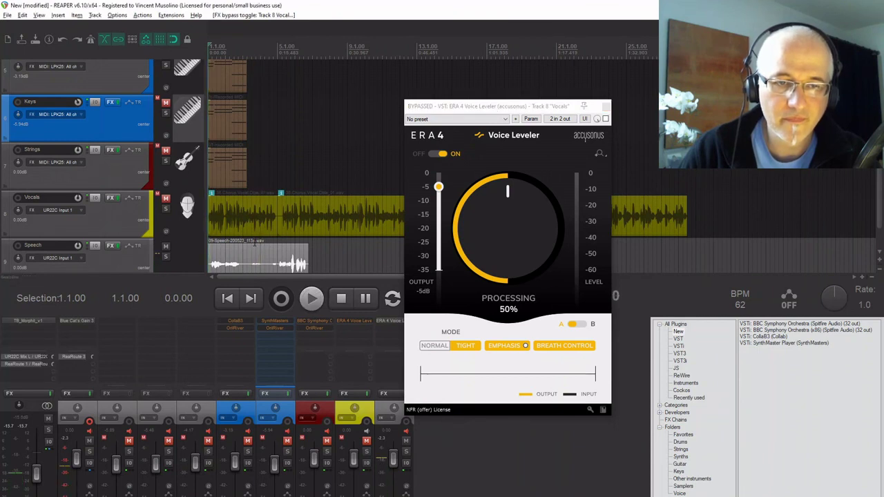
key(space)
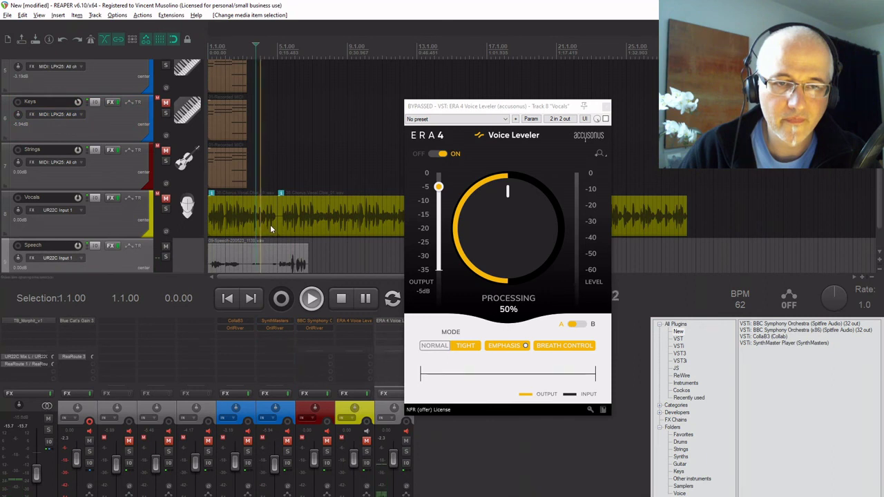
click(341, 300)
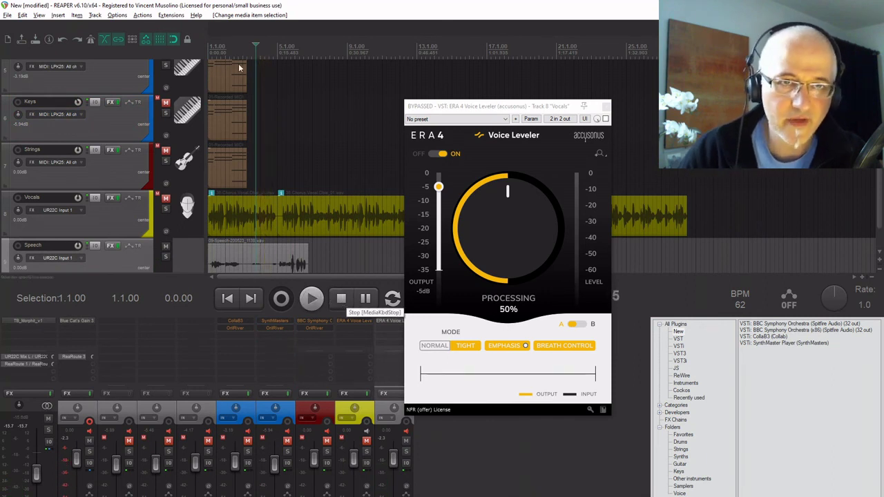
drag(249, 44, 244, 44)
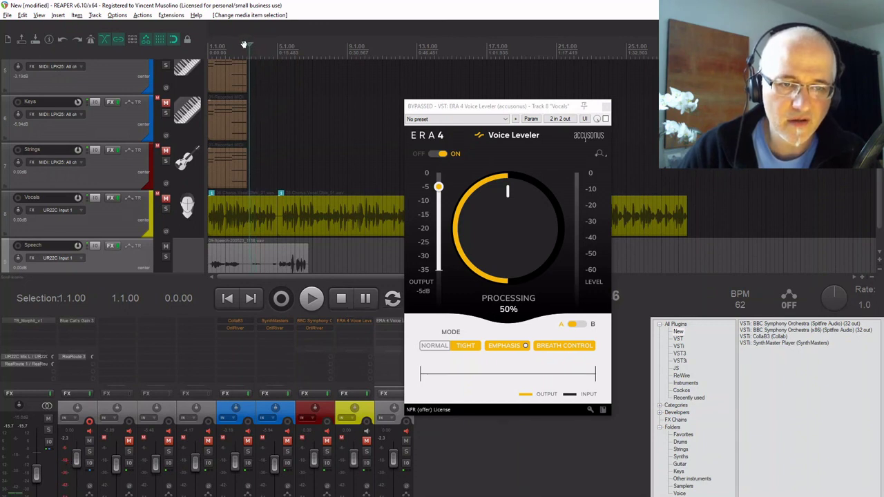
Enable the Vocals track's Voice Leveler with Processing at 100% and output at 0 dB, stop playback, and close its window.
click(606, 119)
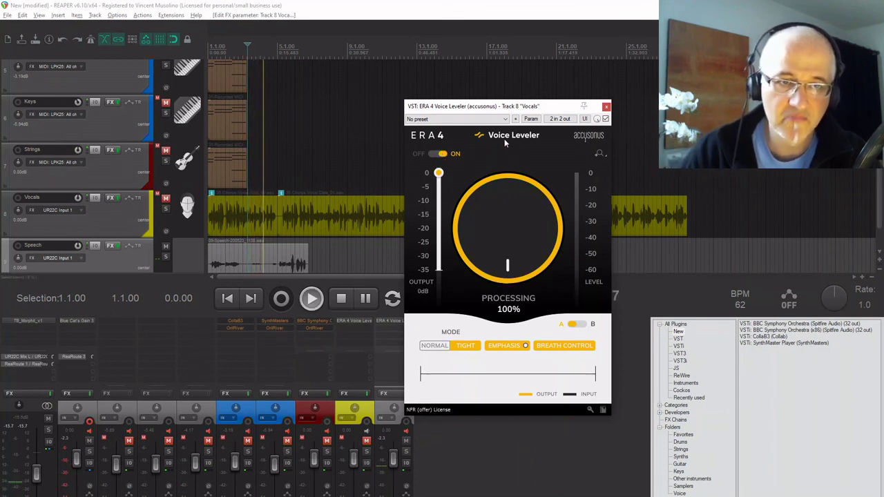
scroll(103, 229, down, 1)
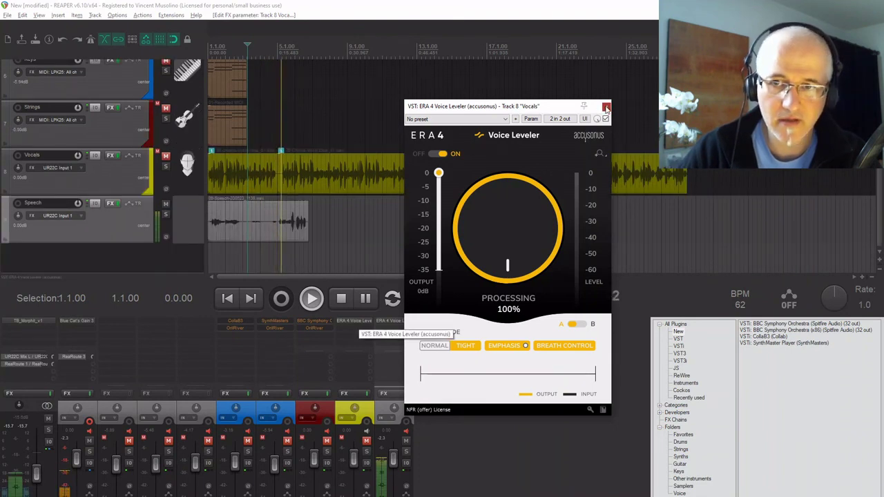
click(352, 321)
key(space)
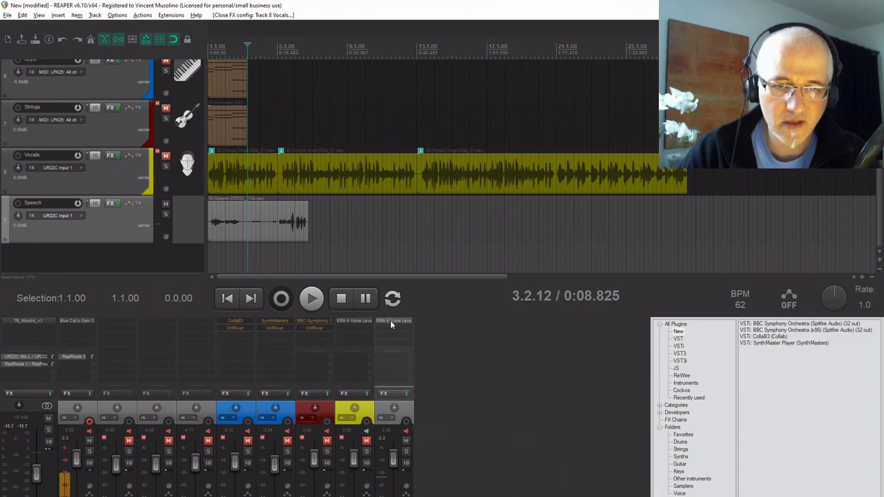
Open the Speech track's Voice Leveler, bypass it, set its output to 0 dB, and play the unprocessed speech from the edit cursor.
click(390, 321)
drag(475, 145, 433, 108)
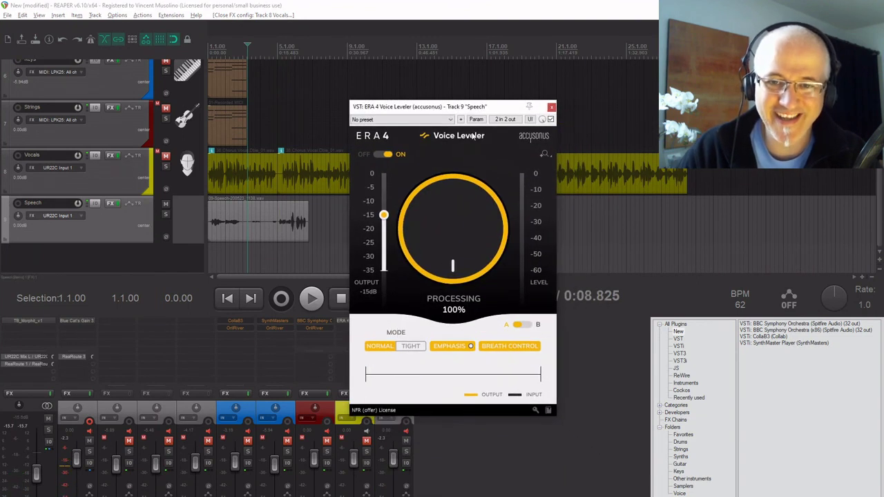
click(550, 118)
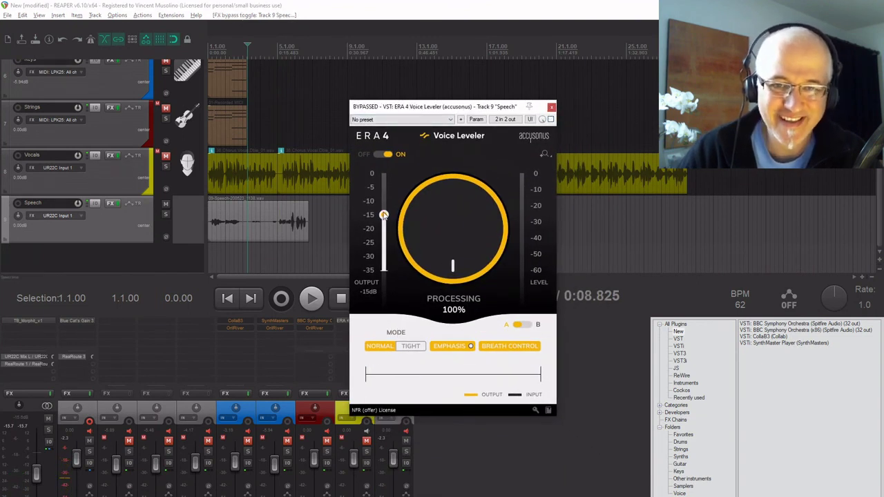
key(space)
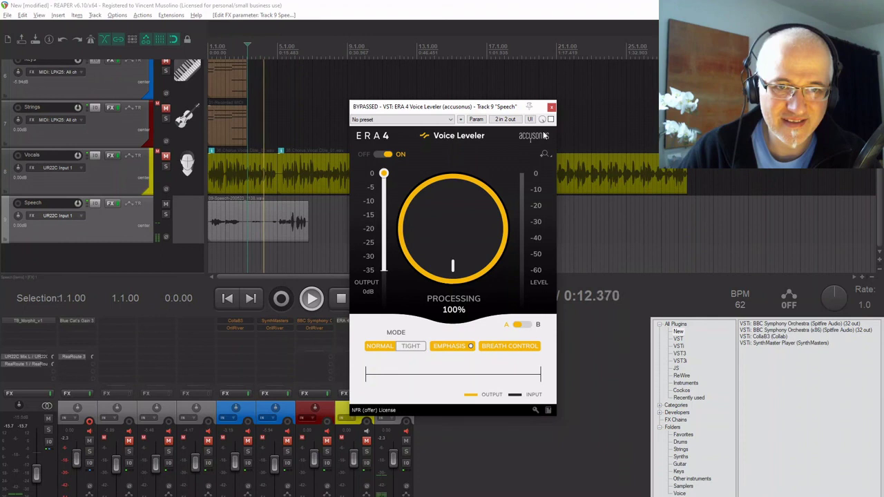
key(space)
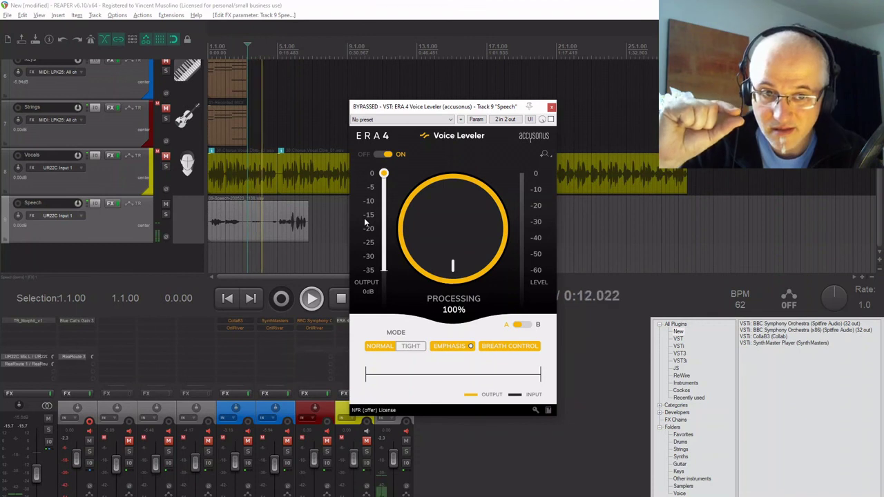
key(space)
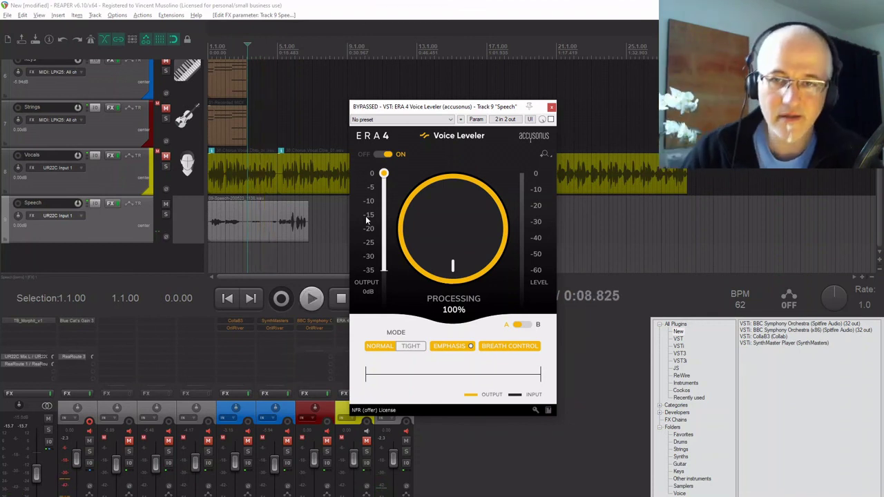
Enable the Speech track's Voice Leveler and replay the speech from the edit cursor to hear it at 100% Processing.
click(551, 120)
key(space)
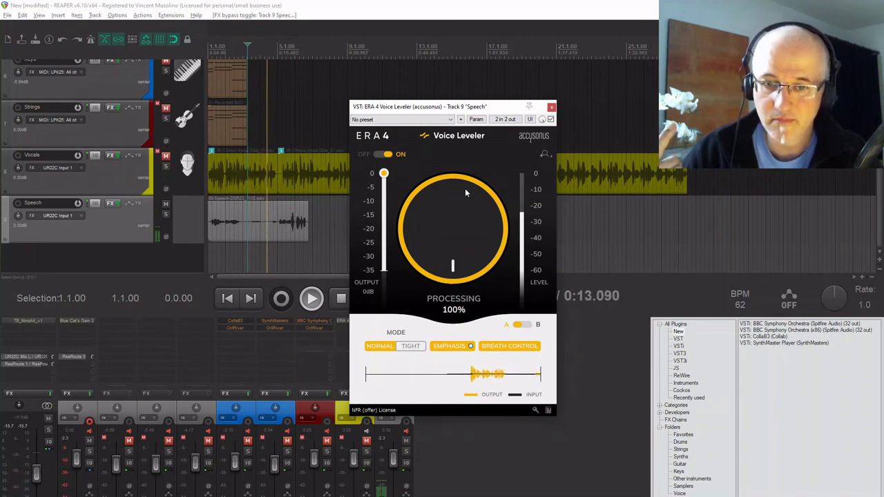
key(space)
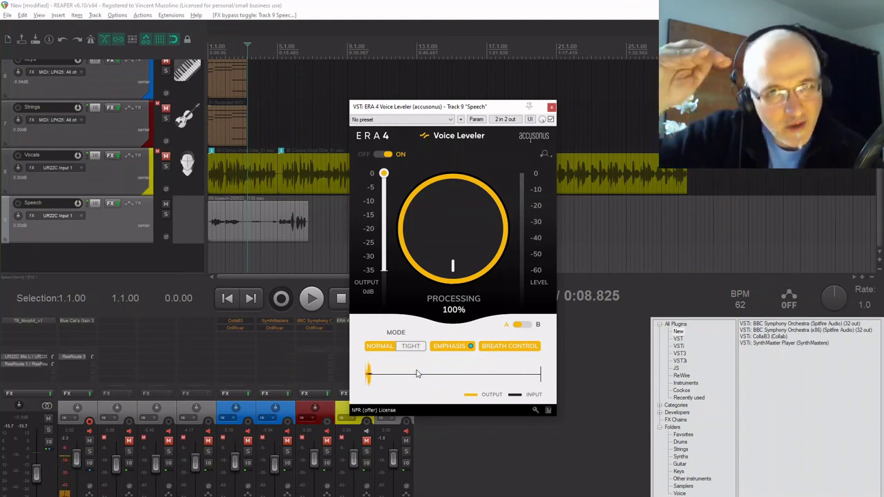
key(space)
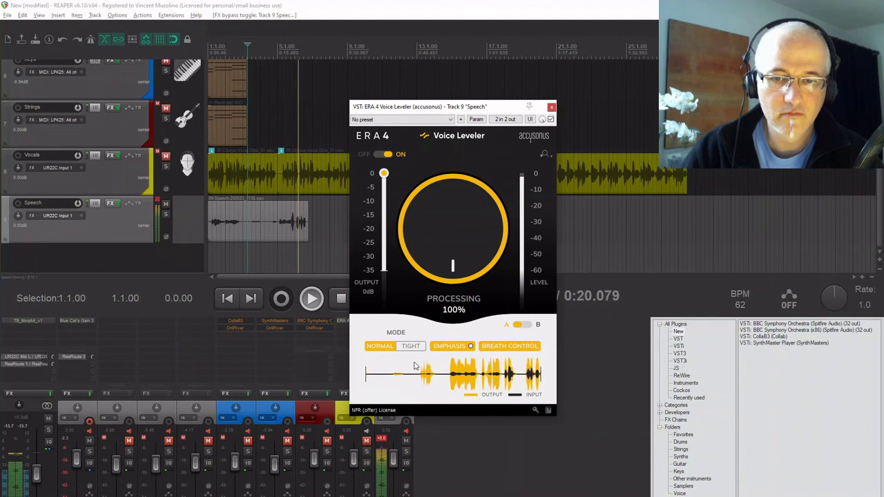
key(space)
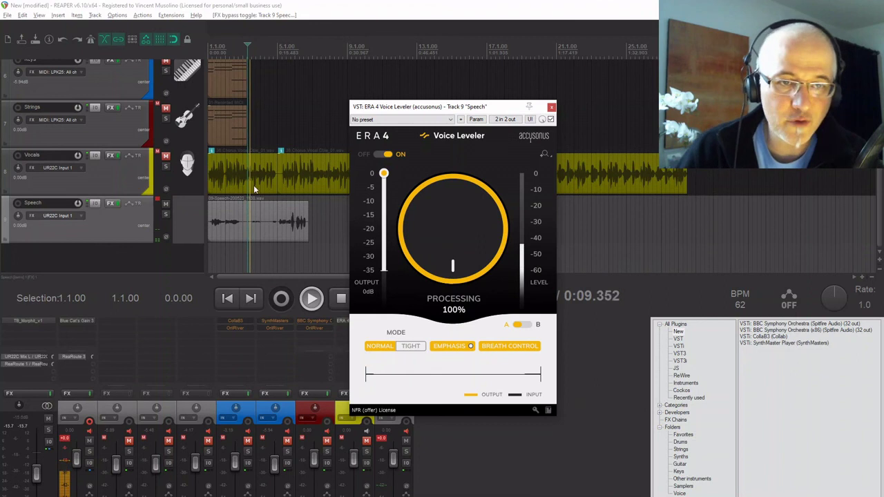
Compare the speech at 50% and 100% Processing, and leave the Speech track's Voice Leveler at 49%.
drag(442, 211, 435, 259)
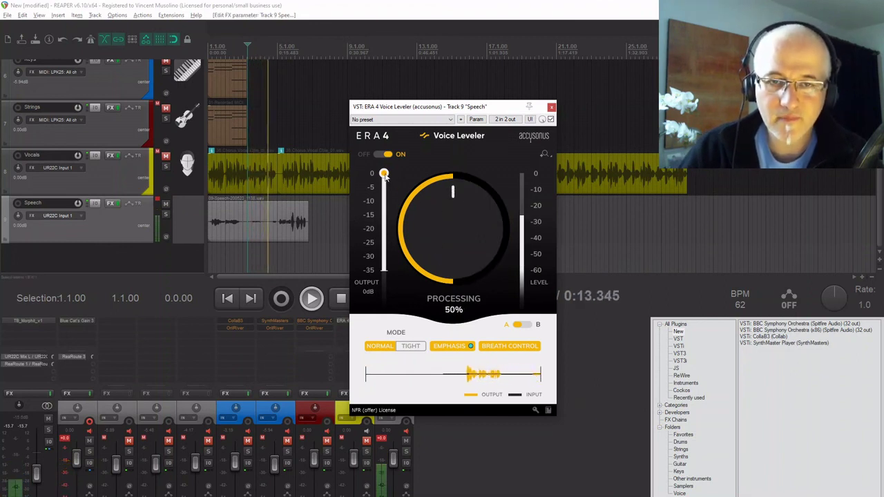
drag(425, 245, 412, 144)
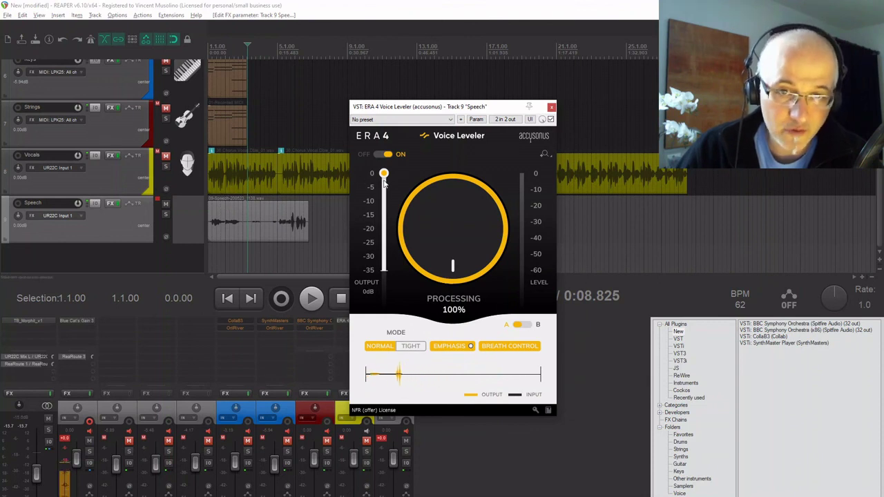
drag(440, 225, 444, 275)
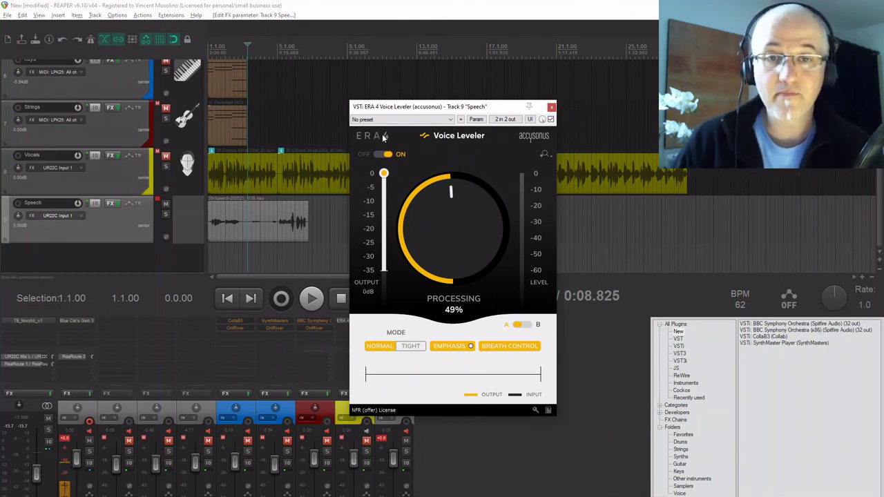
Close the Speech track's Voice Leveler window and switch to OBS.
click(551, 107)
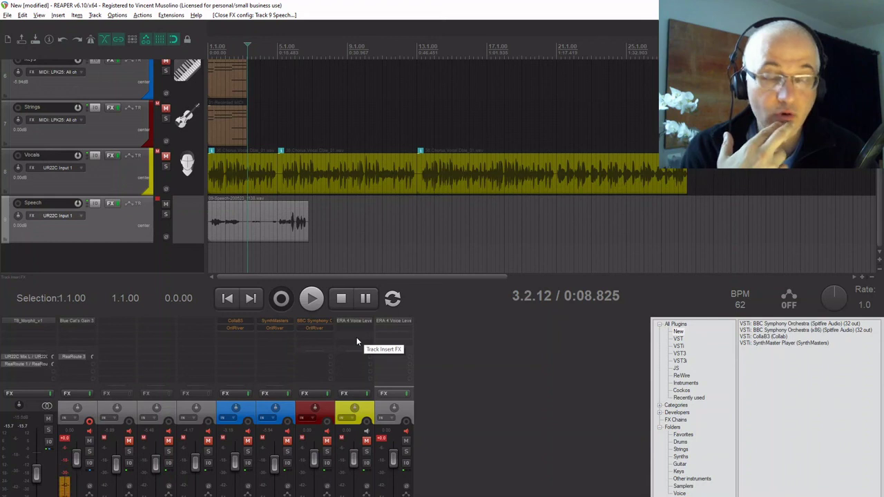
key(alt+Tab)
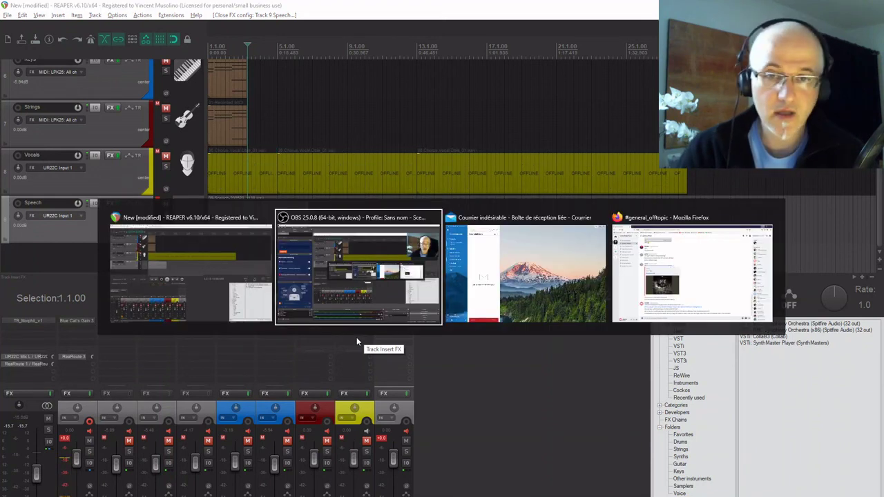